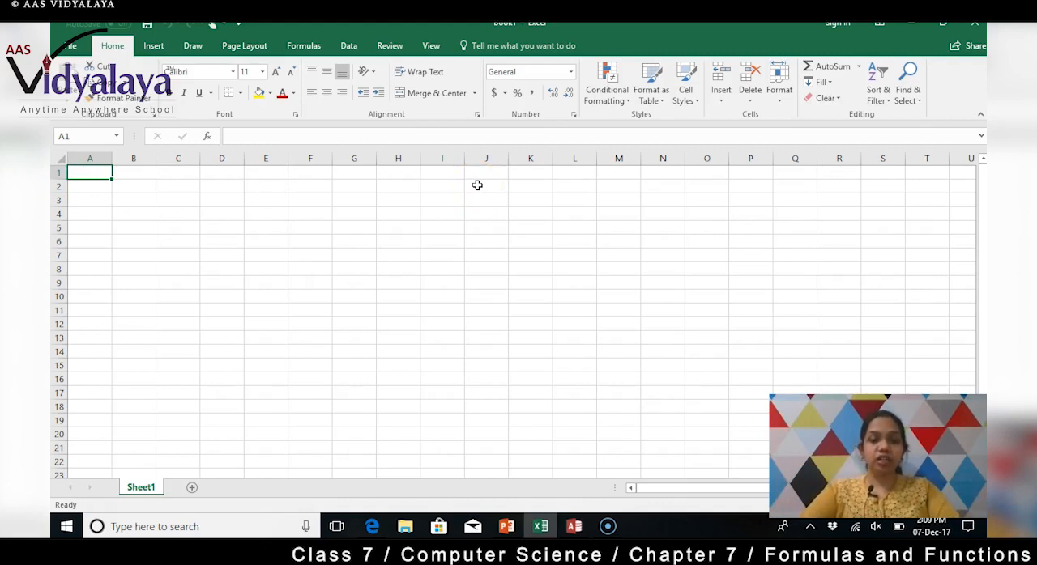
Step: Enter the column headings Principal in cell A1 and No of years in cell B1
{"action": "type", "text": "Princ"}
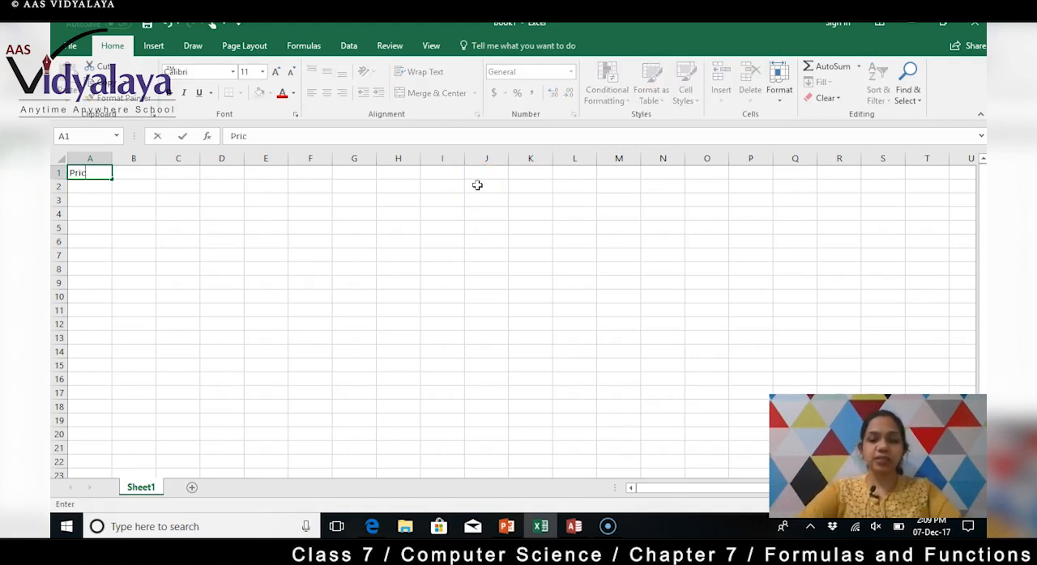
{"action": "type", "text": "ipal"}
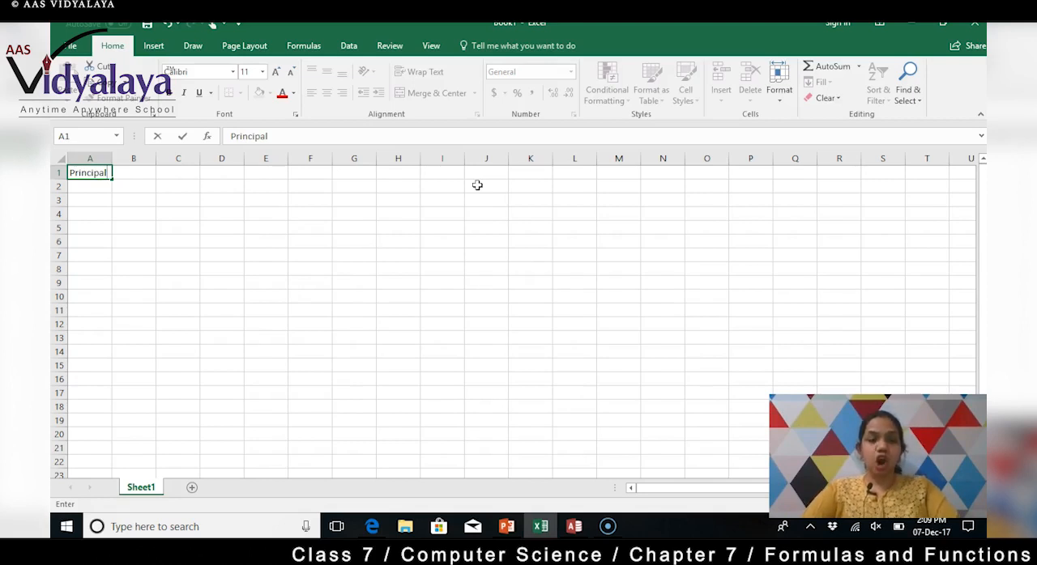
{"action": "key", "text": "Tab"}
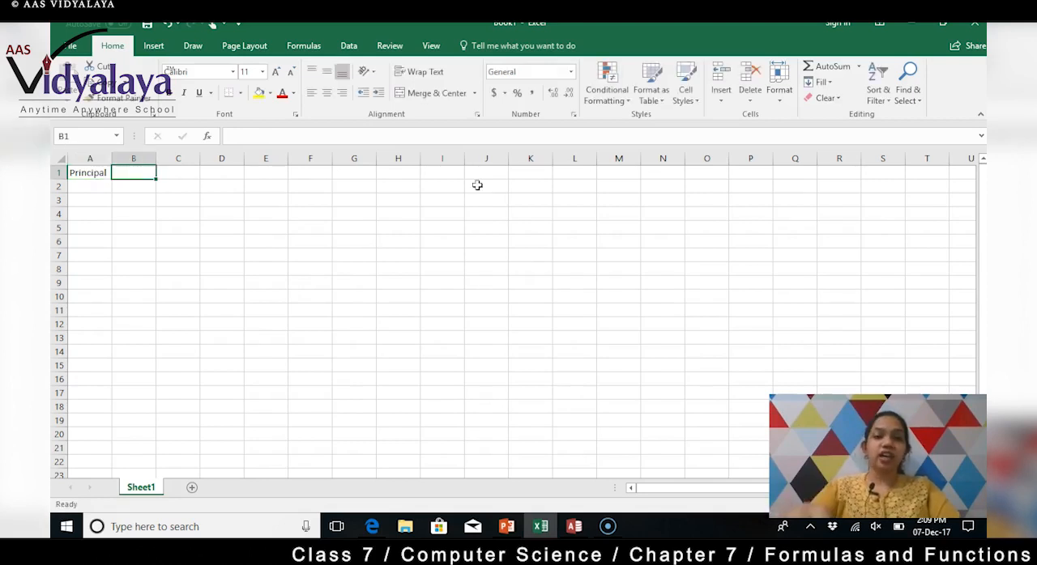
{"action": "type", "text": "No"}
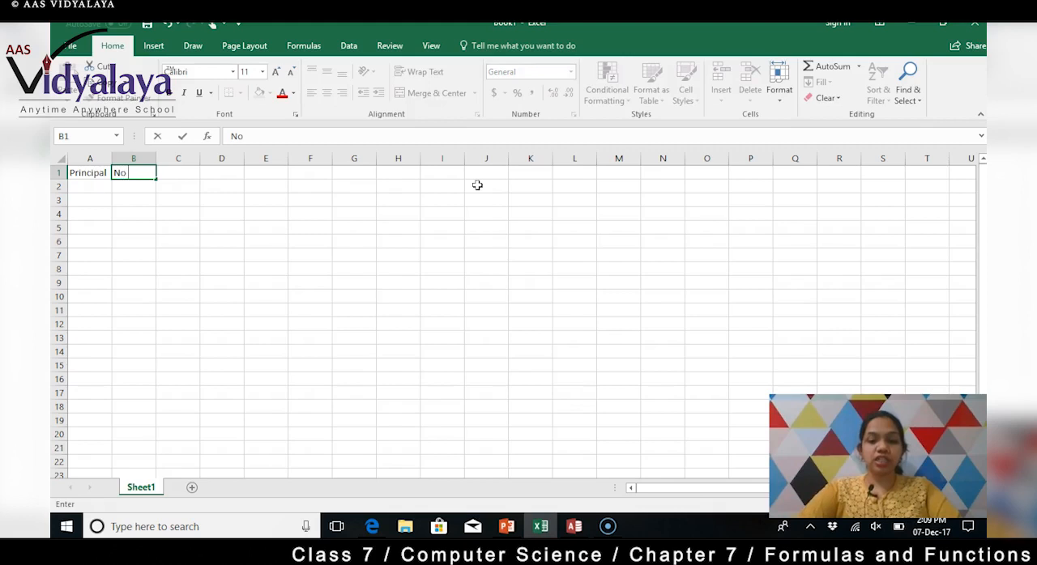
{"action": "type", "text": " of years"}
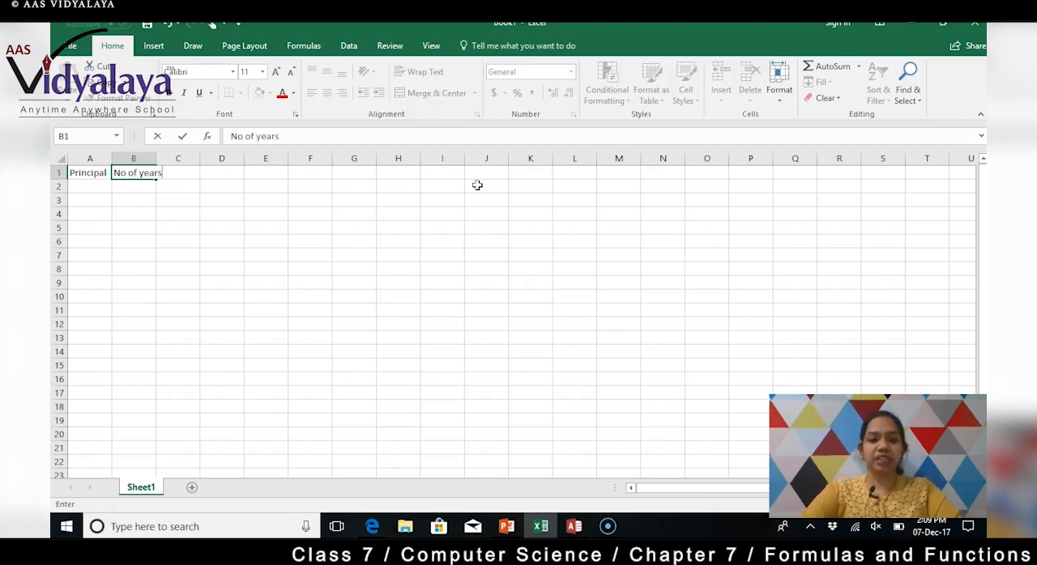
{"action": "key", "text": "Tab"}
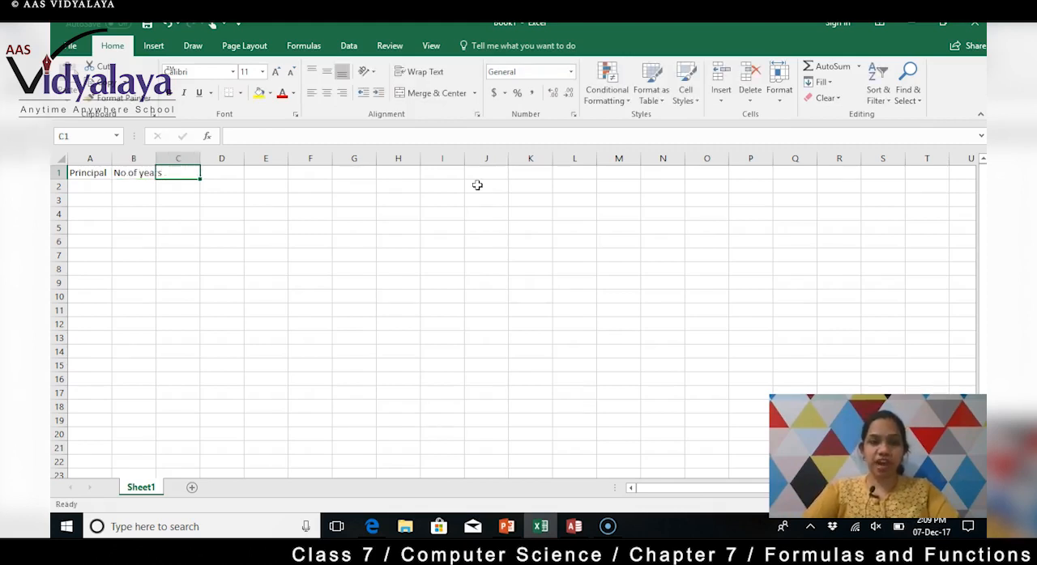
{"action": "key", "text": "ctrl+r"}
{"action": "type", "text": "ate od"}
{"action": "key", "text": "BackSpace"}
{"action": "type", "text": "f"}
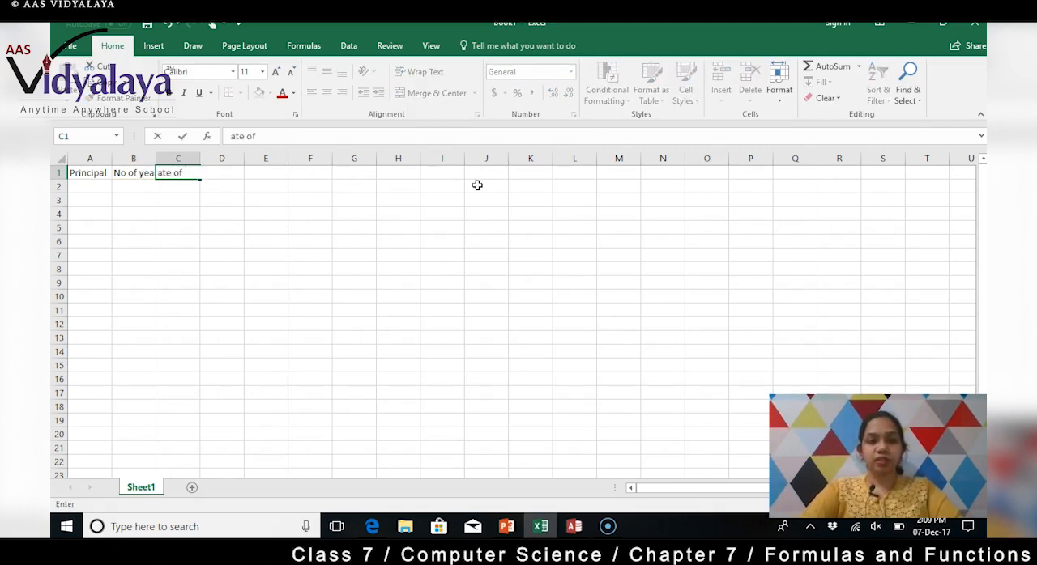
{"action": "key", "text": "BackSpace"}
{"action": "key", "text": "BackSpace"}
{"action": "key", "text": "BackSpace"}
{"action": "key", "text": "BackSpace"}
{"action": "key", "text": "BackSpace"}
{"action": "key", "text": "BackSpace"}
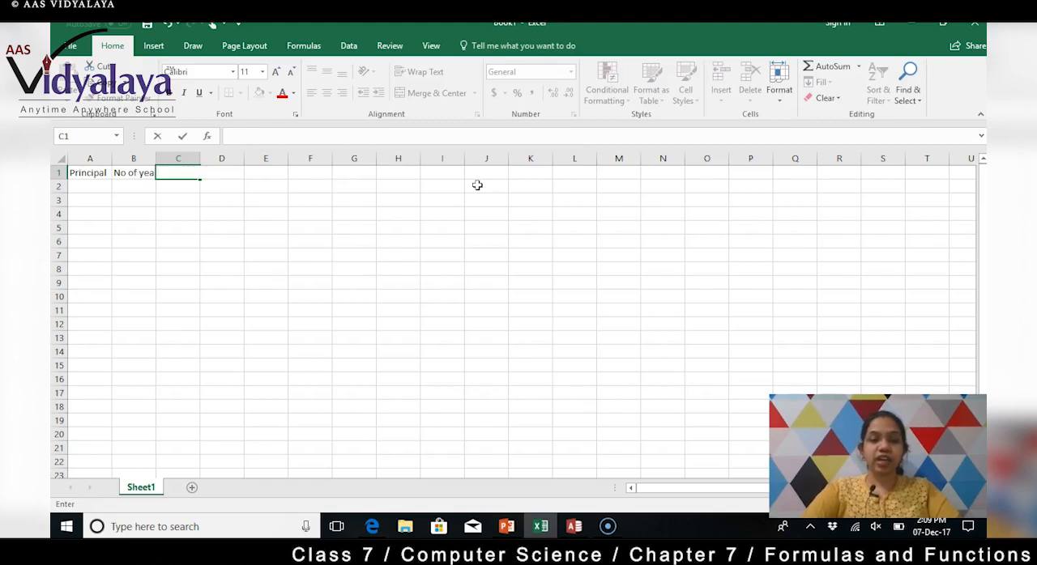
Step: Enter the heading Rate of interest in cell C1
{"action": "type", "text": "Rte"}
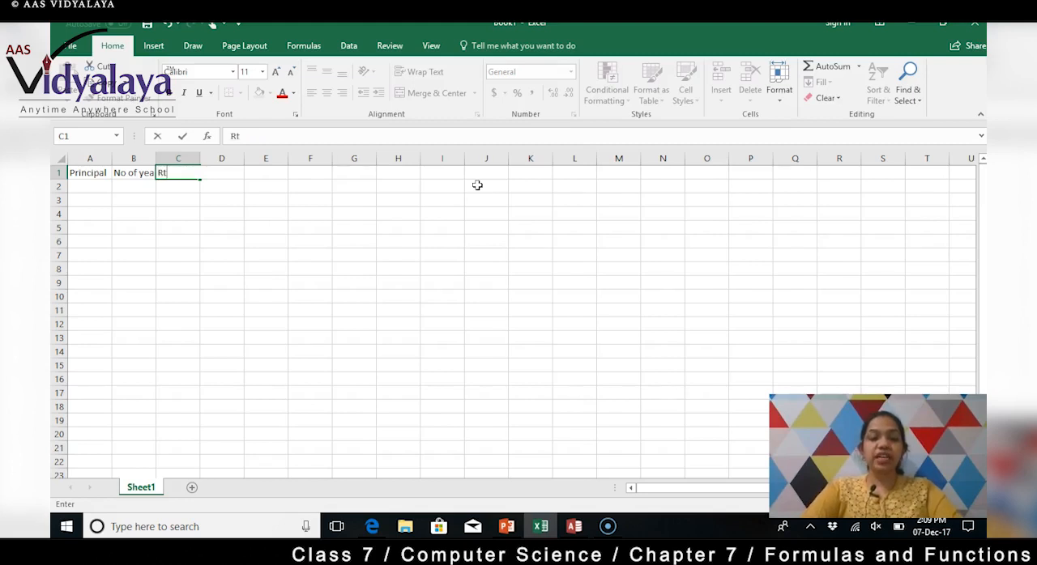
{"action": "key", "text": "BackSpace"}
{"action": "key", "text": "BackSpace"}
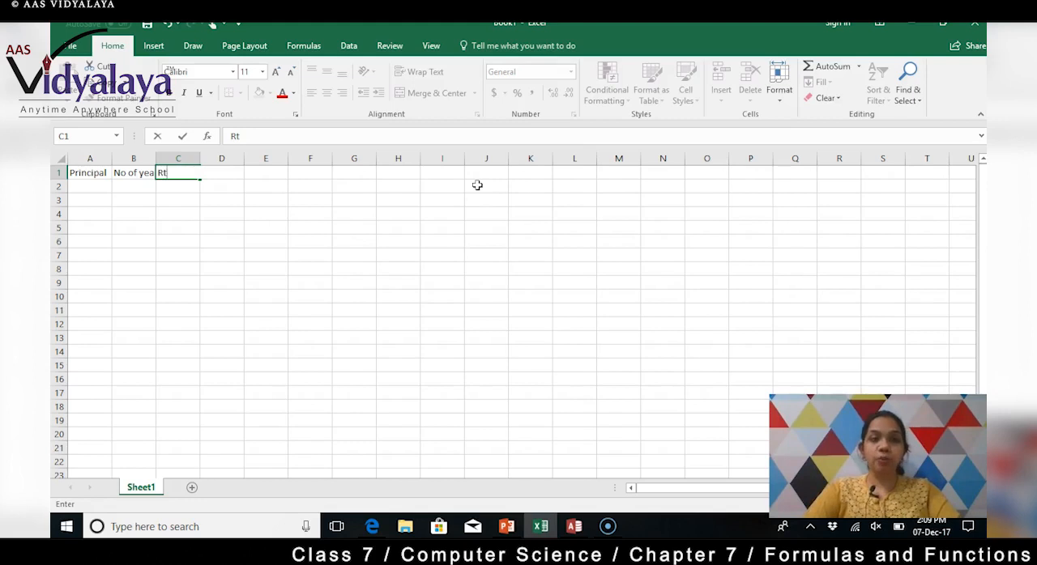
{"action": "type", "text": "ate"}
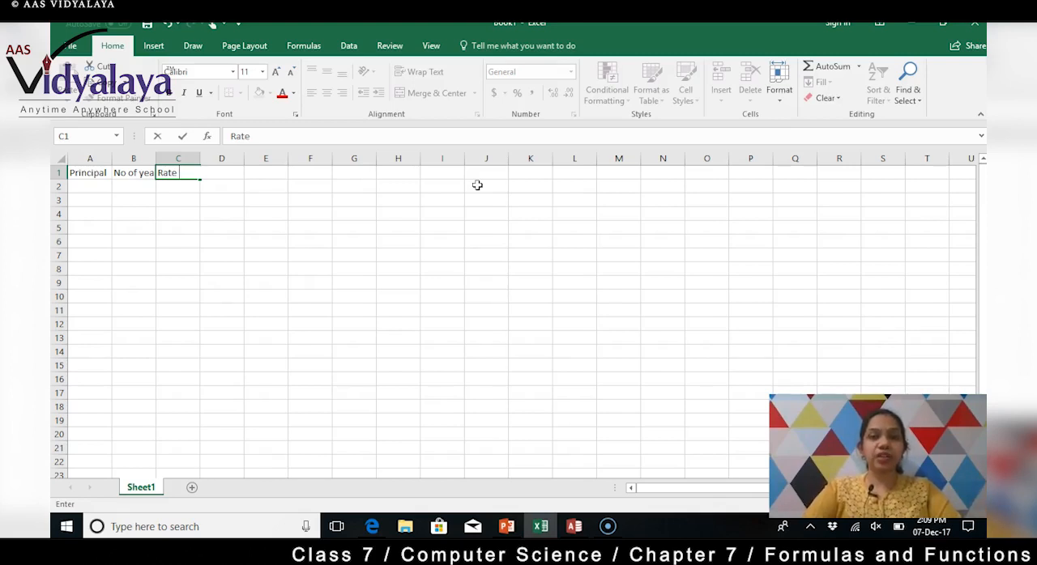
{"action": "type", "text": "of "}
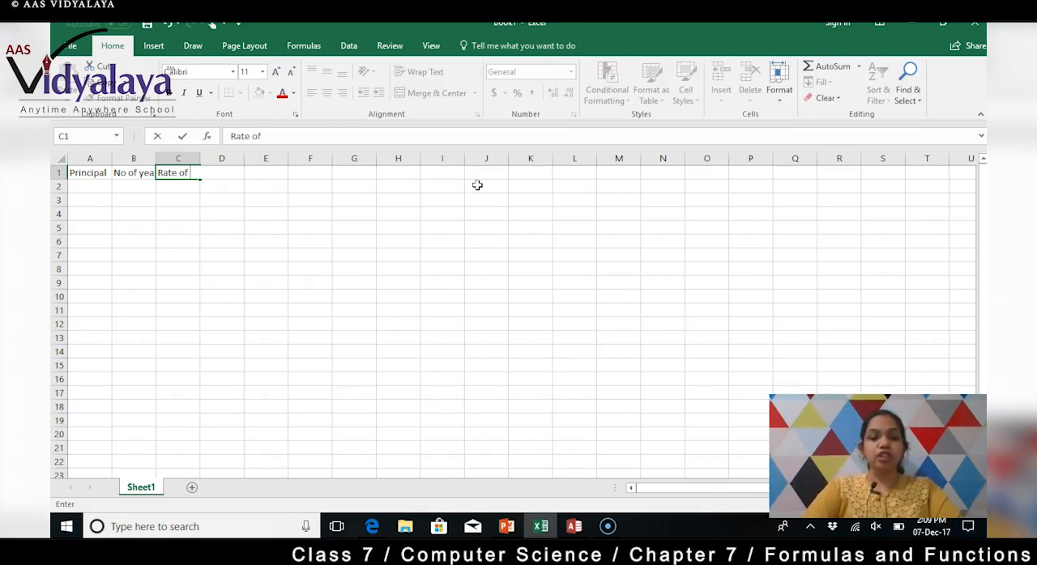
{"action": "type", "text": "insteres"}
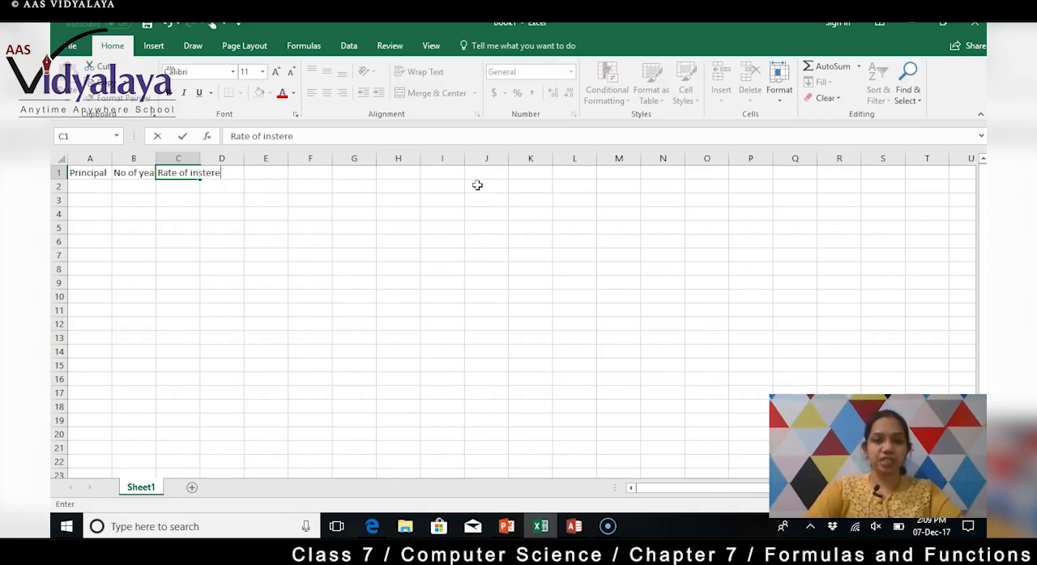
{"action": "key", "text": "BackSpace"}
{"action": "key", "text": "BackSpace"}
{"action": "key", "text": "BackSpace"}
{"action": "key", "text": "BackSpace"}
{"action": "key", "text": "BackSpace"}
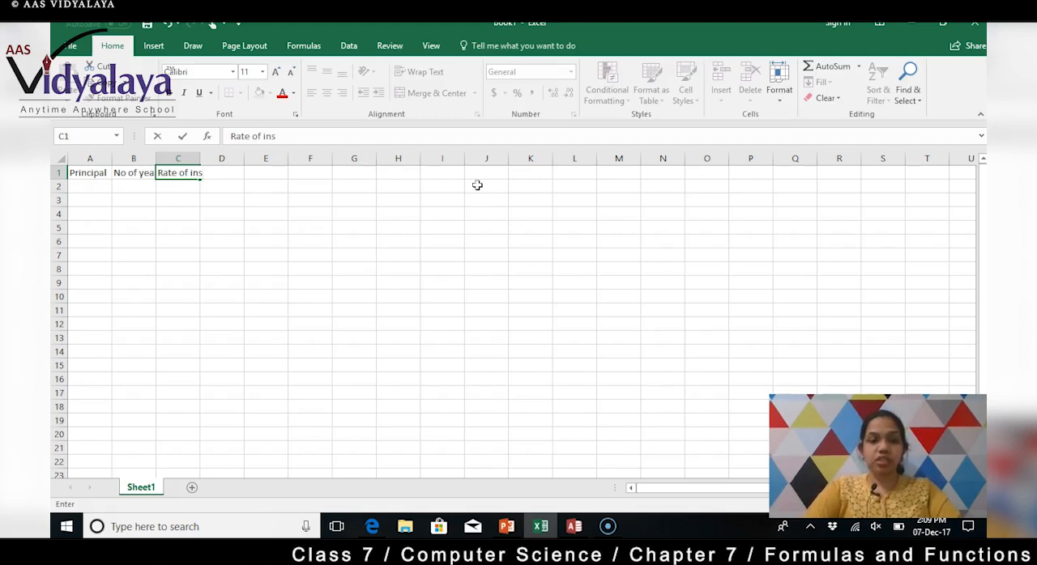
{"action": "key", "text": "BackSpace"}
{"action": "type", "text": "terest"}
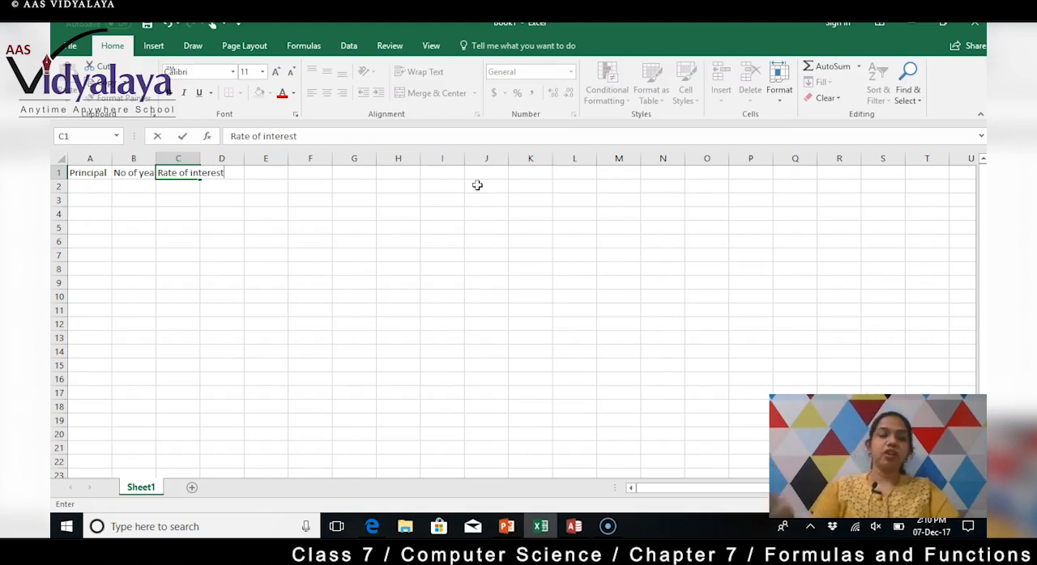
{"action": "left_click", "coordinate": [171, 203]}
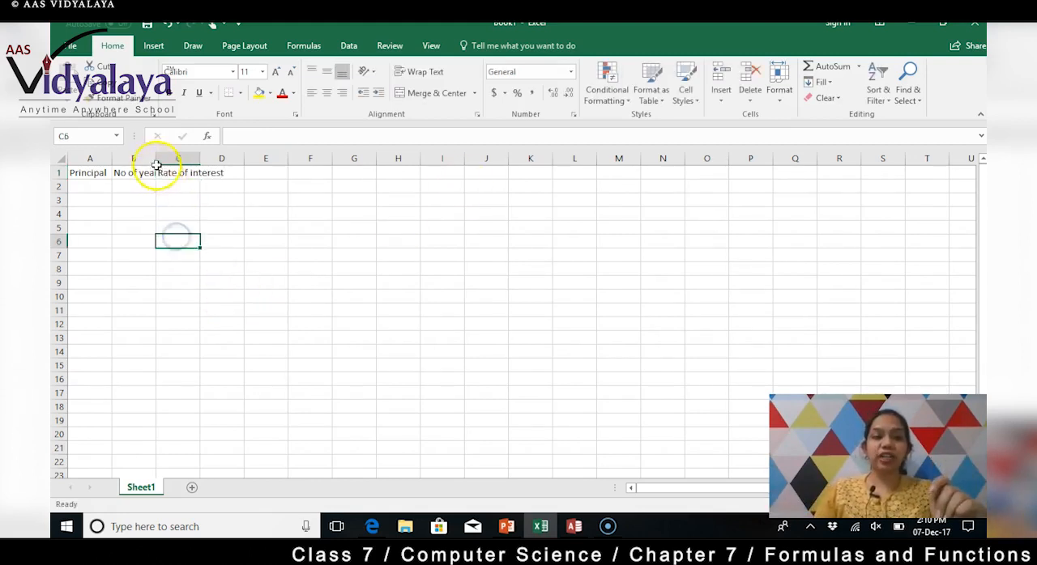
Step: Widen columns A, B and C so their headings fit fully inside the cells
{"action": "left_click_drag", "start_coordinate": [155, 159], "coordinate": [189, 158]}
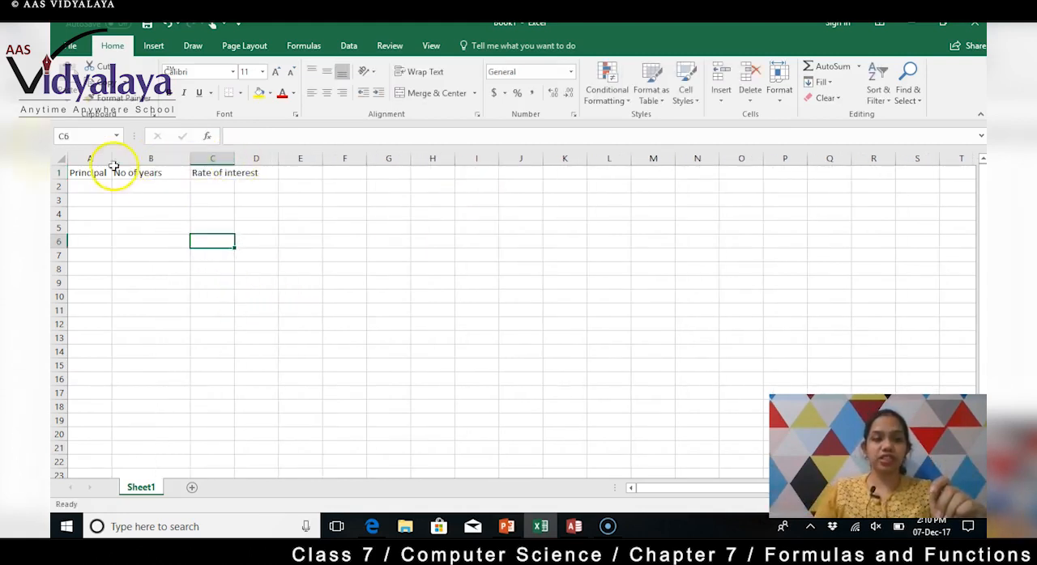
{"action": "left_click_drag", "start_coordinate": [112, 158], "coordinate": [117, 156]}
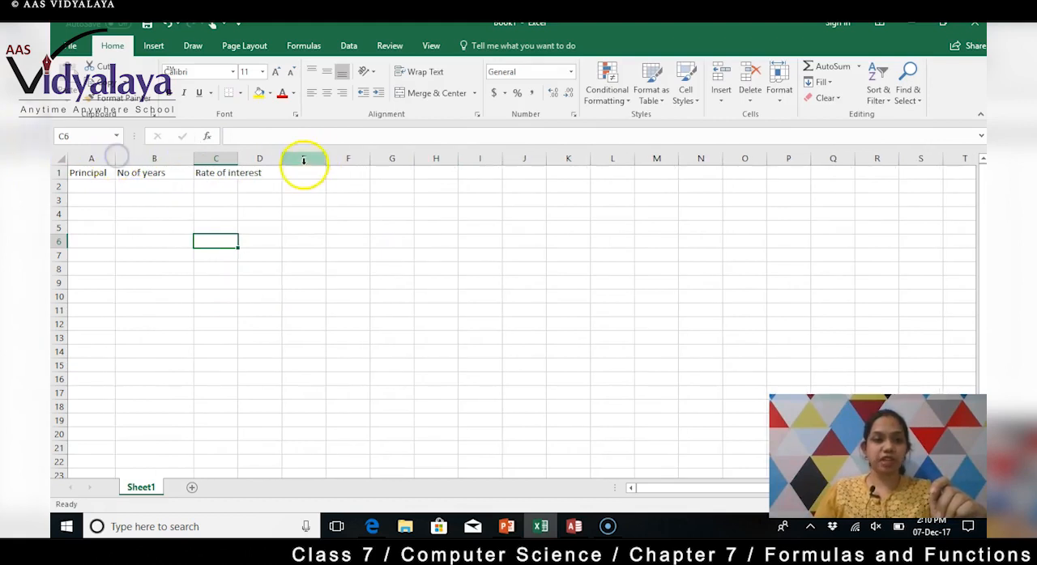
{"action": "left_click_drag", "start_coordinate": [238, 159], "coordinate": [274, 158]}
{"action": "left_click", "coordinate": [260, 188]}
Step: Fill row 2 with principal 10000, number of years 2 and rate of interest 13
{"action": "left_click", "coordinate": [88, 190]}
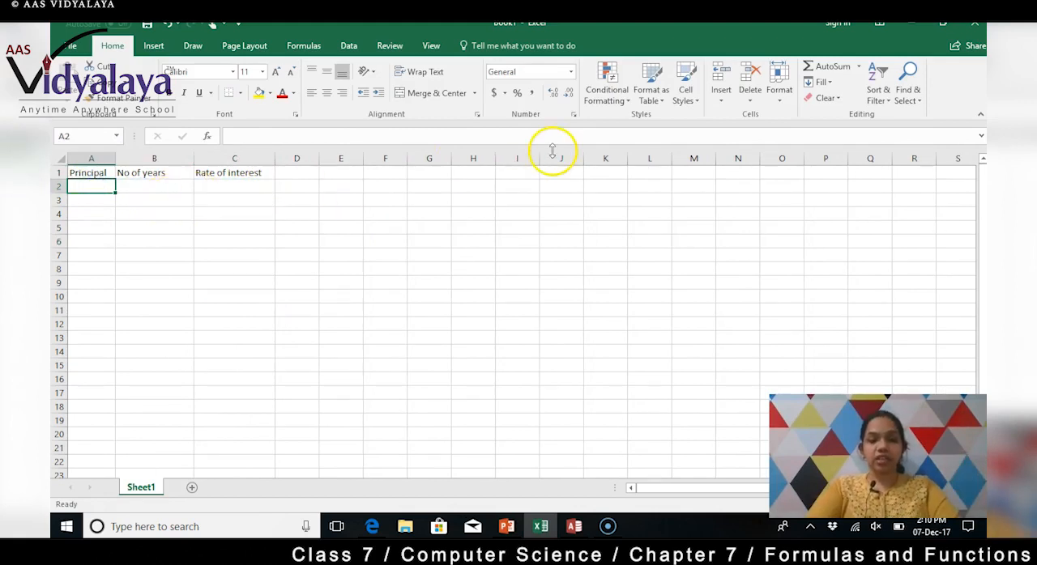
{"action": "type", "text": "10000"}
{"action": "key", "text": "Tab"}
{"action": "type", "text": "2"}
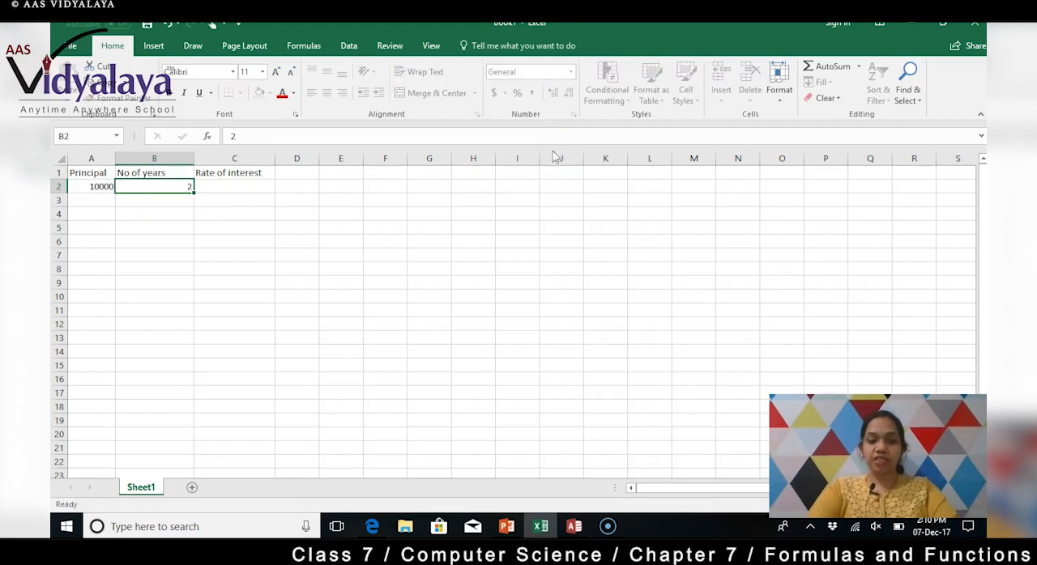
{"action": "key", "text": "Tab"}
{"action": "type", "text": "13"}
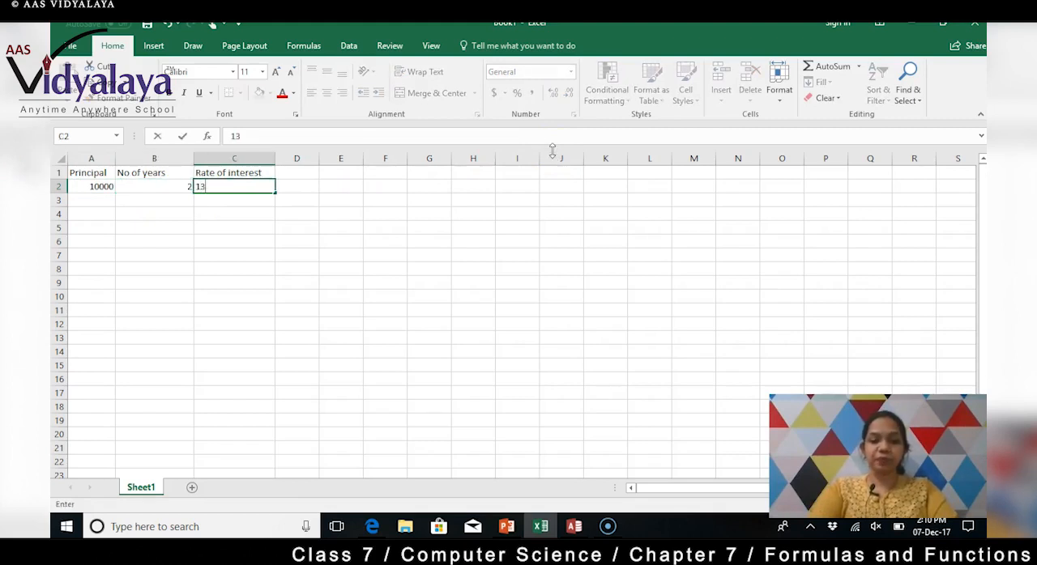
{"action": "key", "text": "Return"}
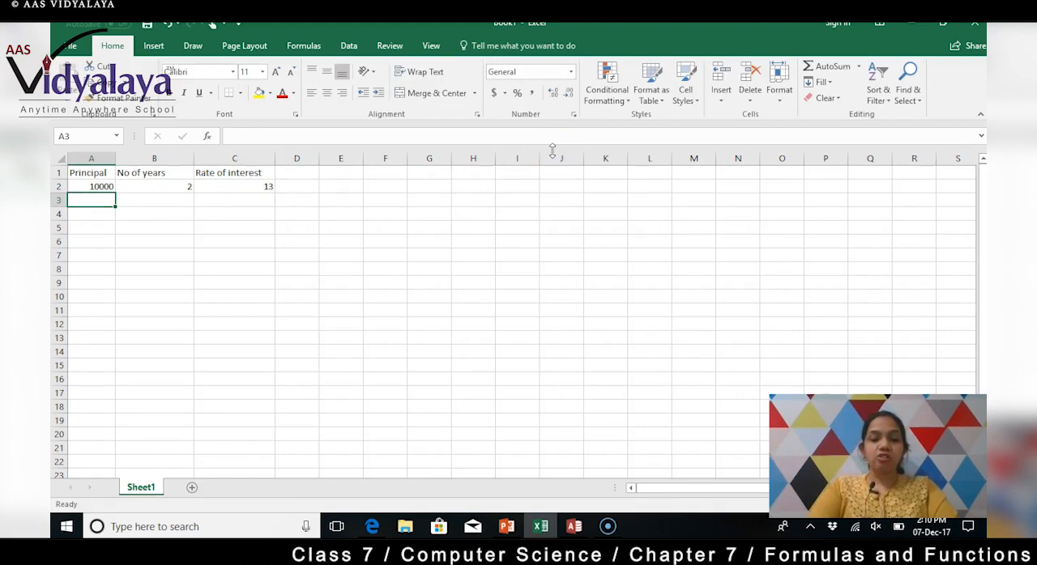
Step: Fill row 3 with principal 200000, number of years 5 and rate of interest 12
{"action": "type", "text": "200000"}
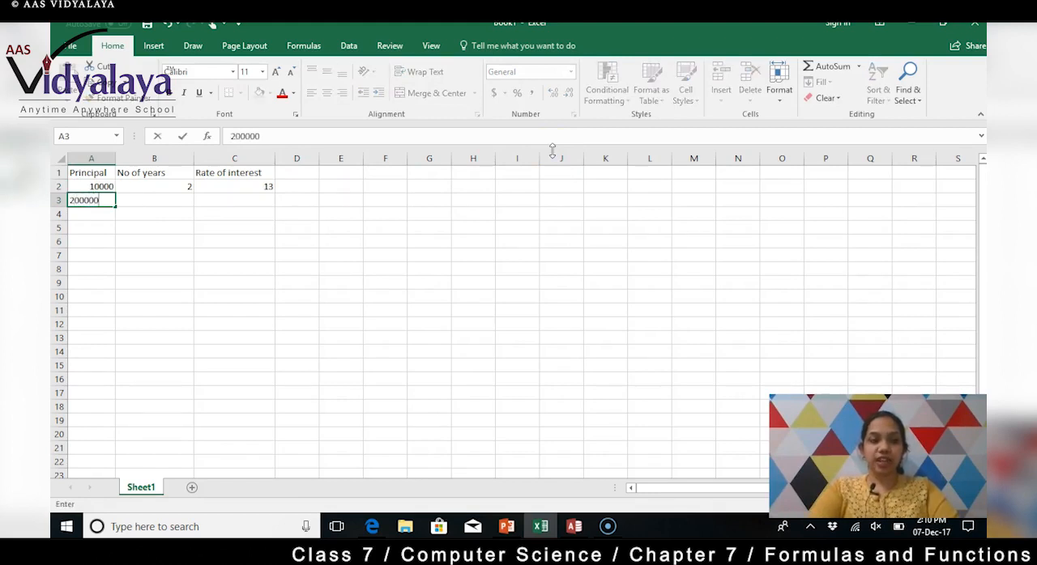
{"action": "key", "text": "Tab"}
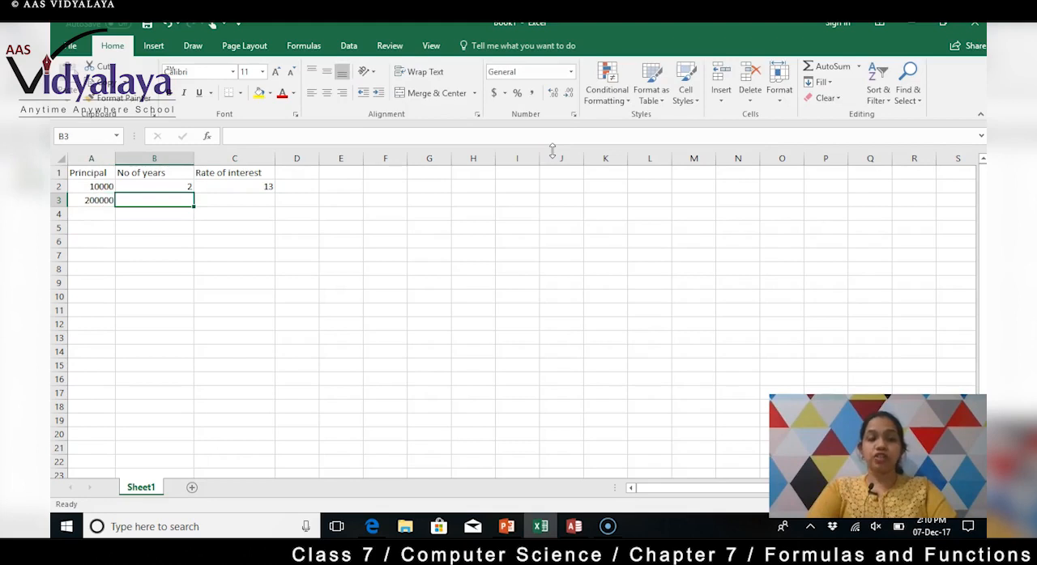
{"action": "type", "text": "5"}
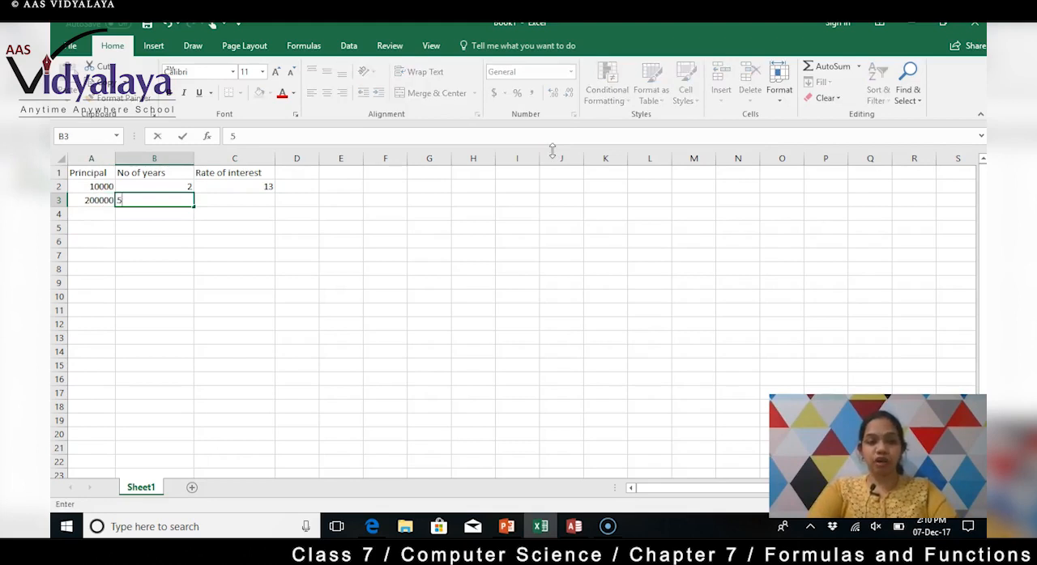
{"action": "key", "text": "Tab"}
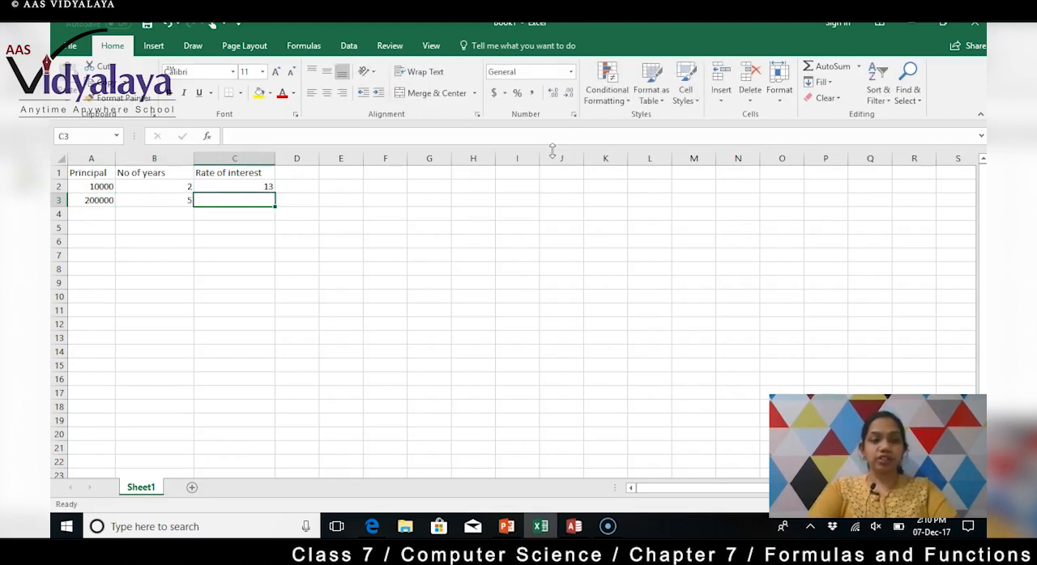
{"action": "type", "text": "12"}
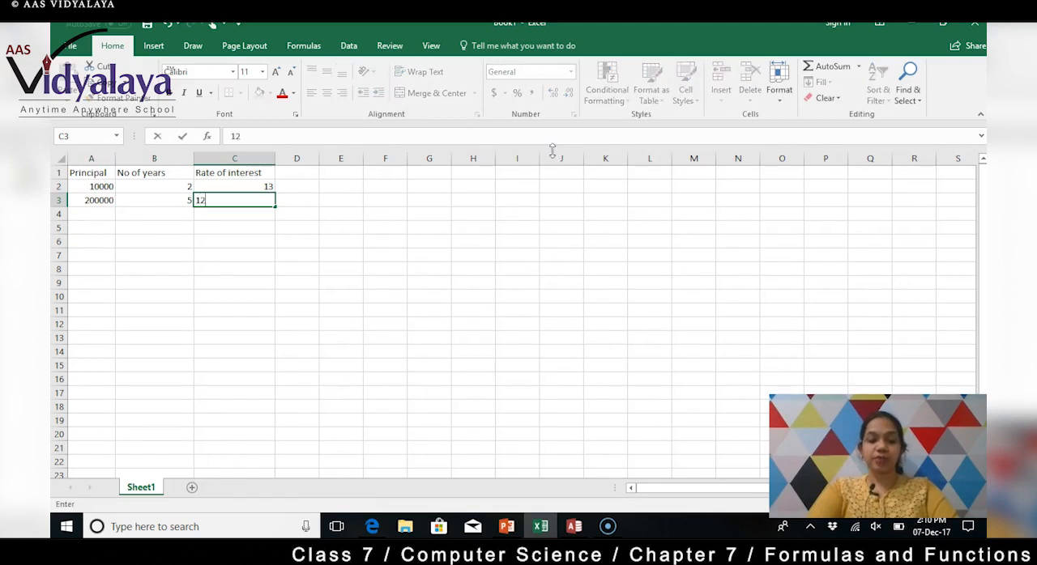
{"action": "key", "text": "Return"}
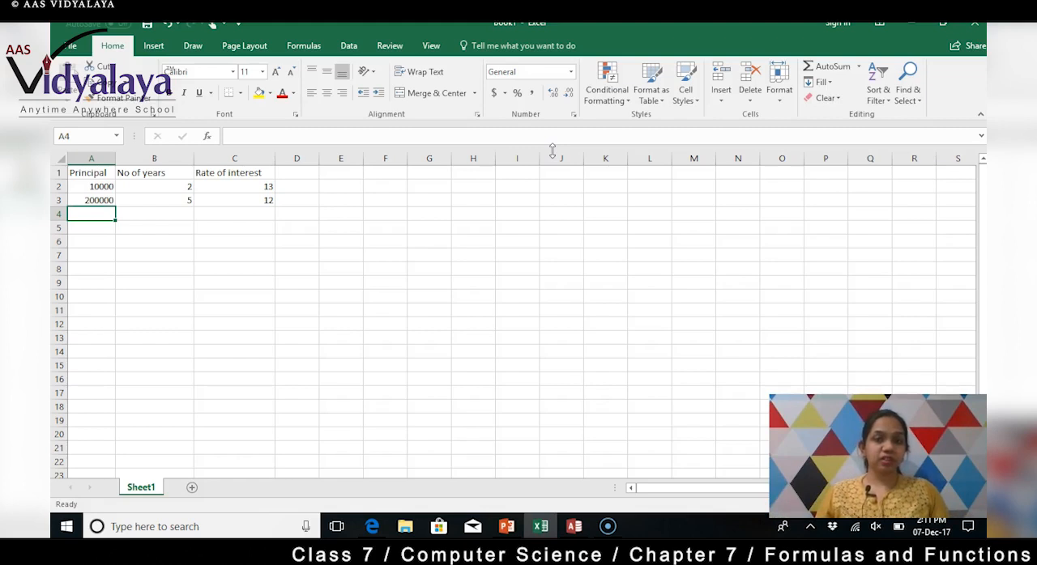
Step: Enter the text p*n*r) in cell D5 as a note of the simple interest formula
{"action": "left_click", "coordinate": [295, 226]}
{"action": "type", "text": "p"}
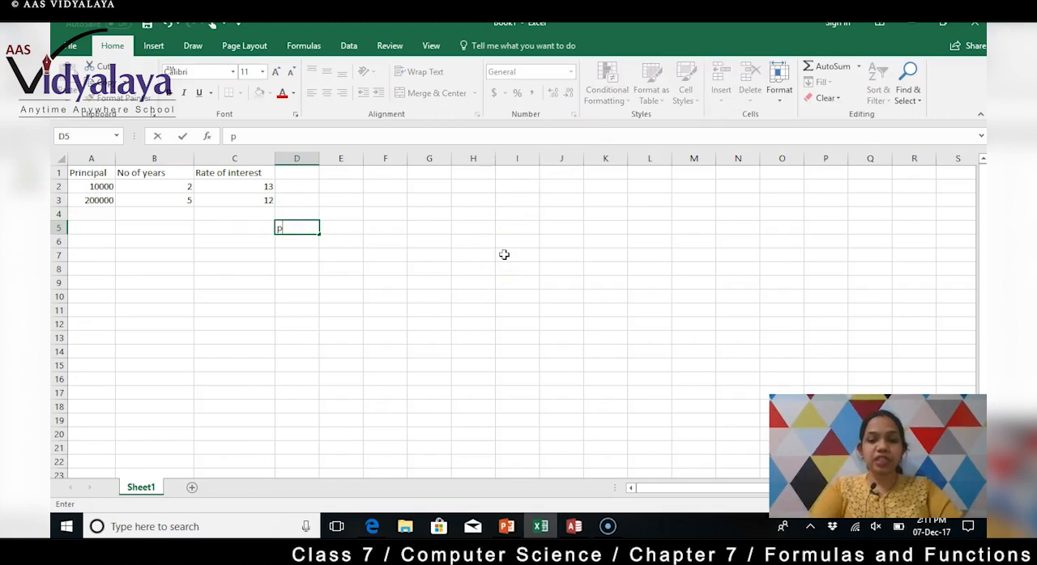
{"action": "type", "text": "*"}
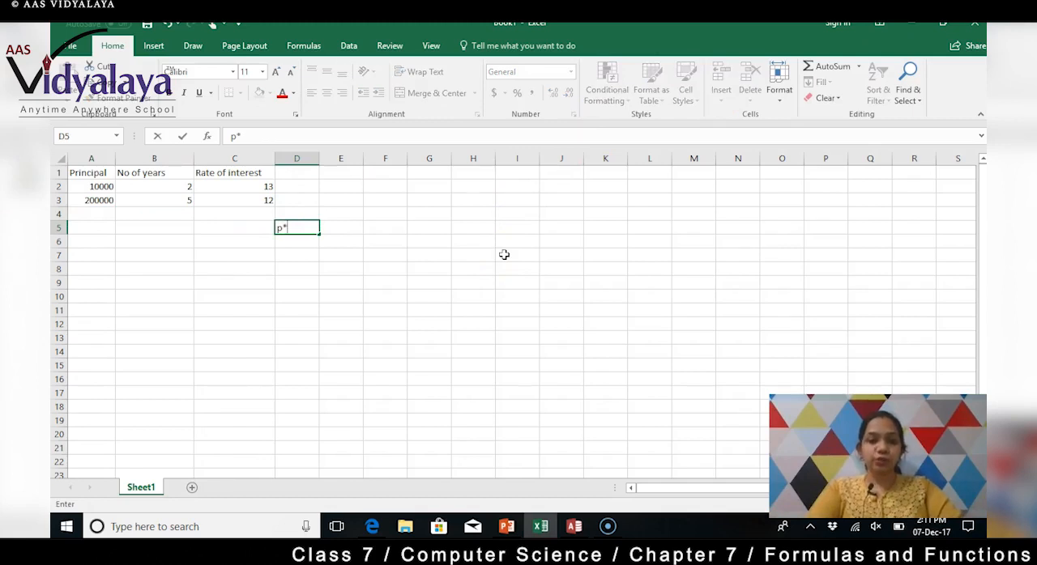
{"action": "type", "text": "n"}
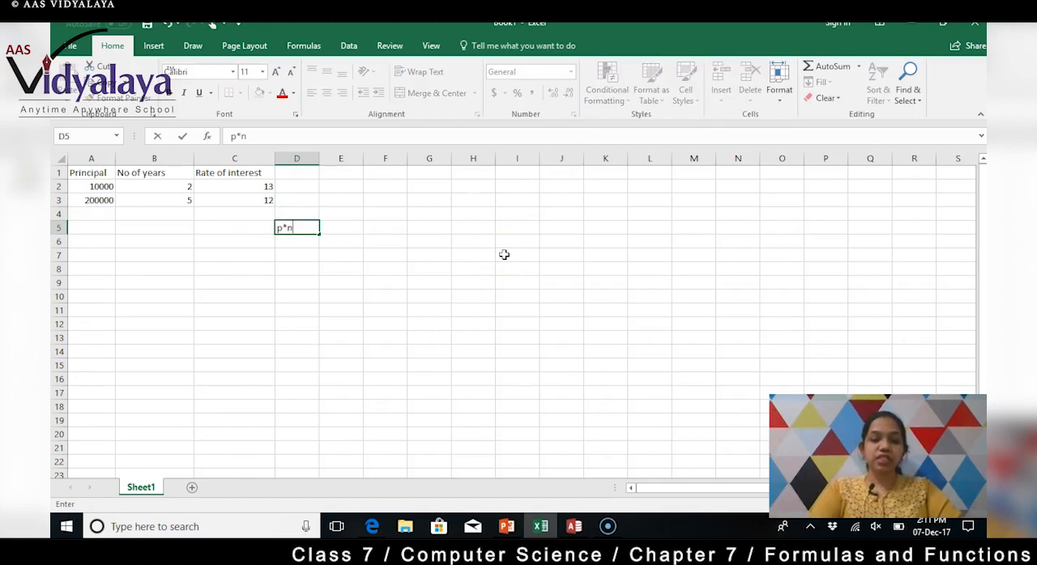
{"action": "type", "text": "*"}
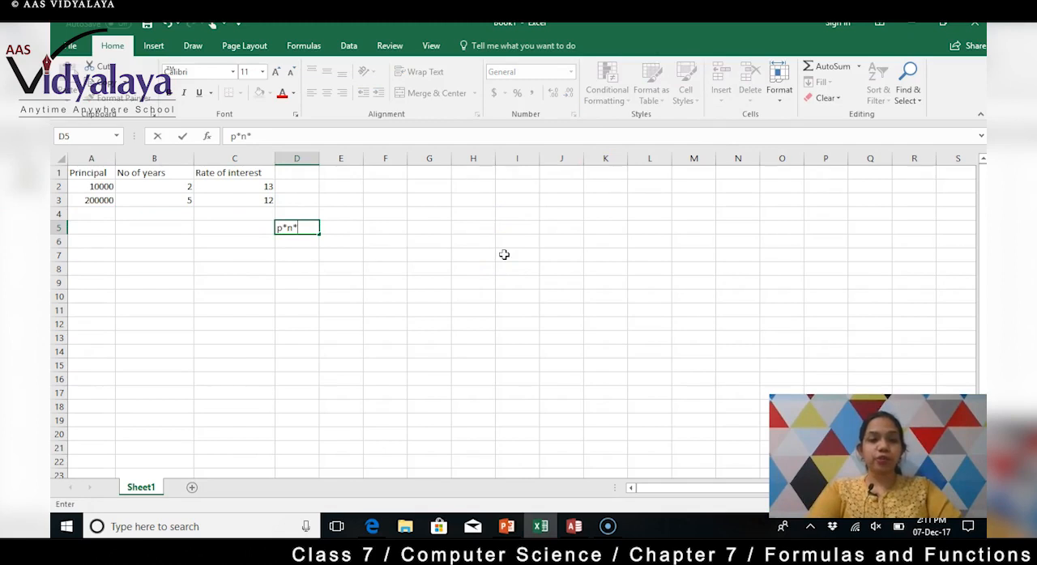
{"action": "type", "text": "r"}
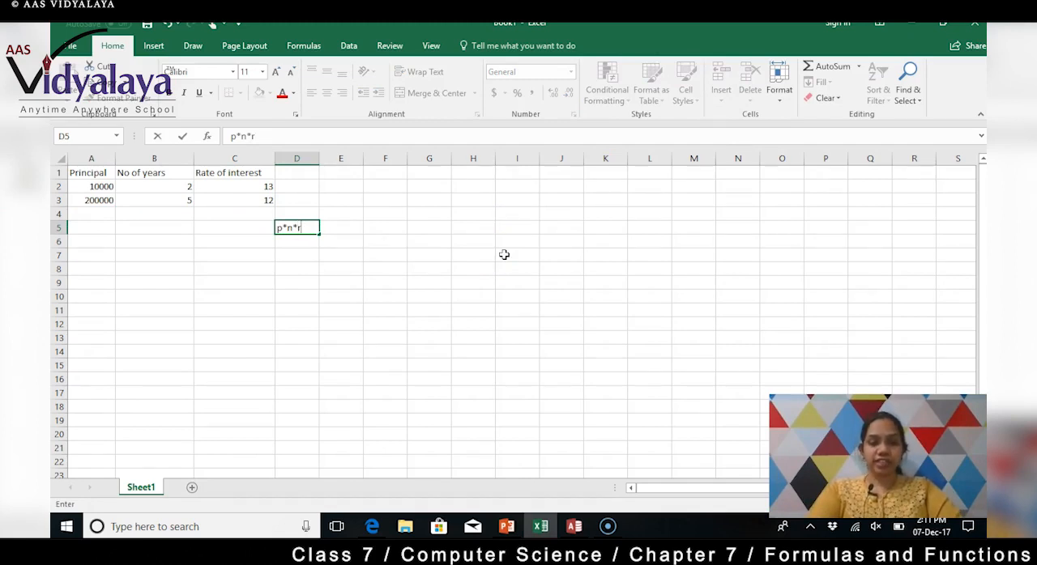
{"action": "type", "text": ")"}
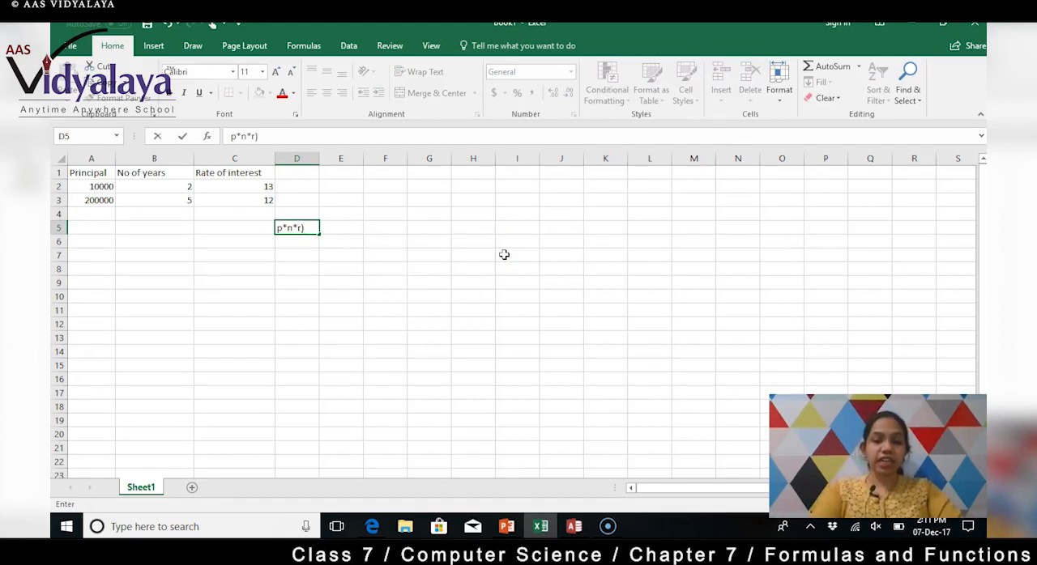
{"action": "key", "text": "Left"}
{"action": "key", "text": "Left"}
{"action": "key", "text": "Left"}
{"action": "key", "text": "Right"}
{"action": "key", "text": "Right"}
{"action": "key", "text": "Right"}
{"action": "key", "text": "Right"}
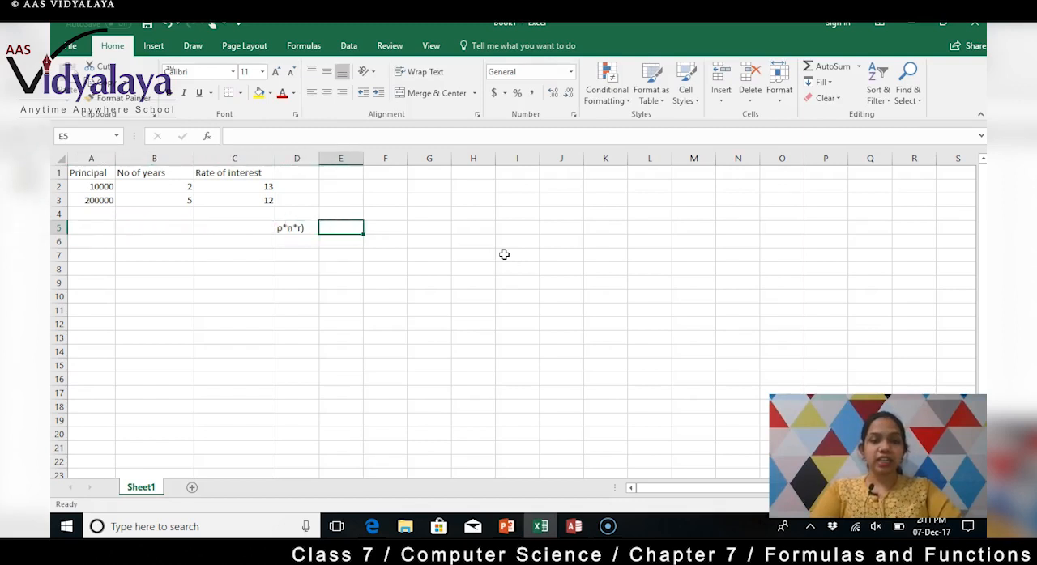
Step: Add the missing opening parenthesis before p in cell D5 so the note reads (p*n*r)
{"action": "left_click", "coordinate": [325, 228]}
{"action": "double_click", "coordinate": [288, 227]}
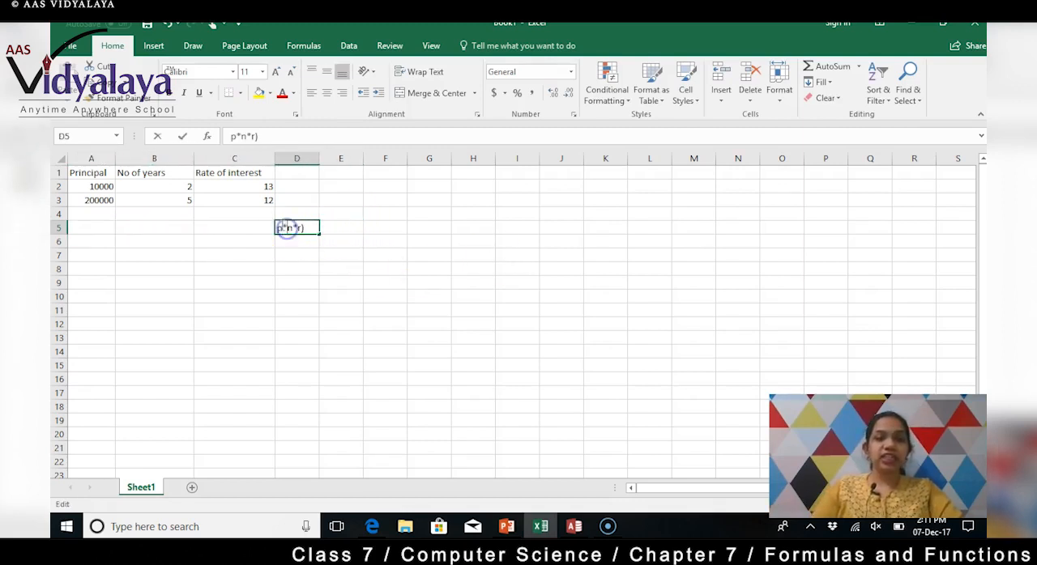
{"action": "type", "text": "("}
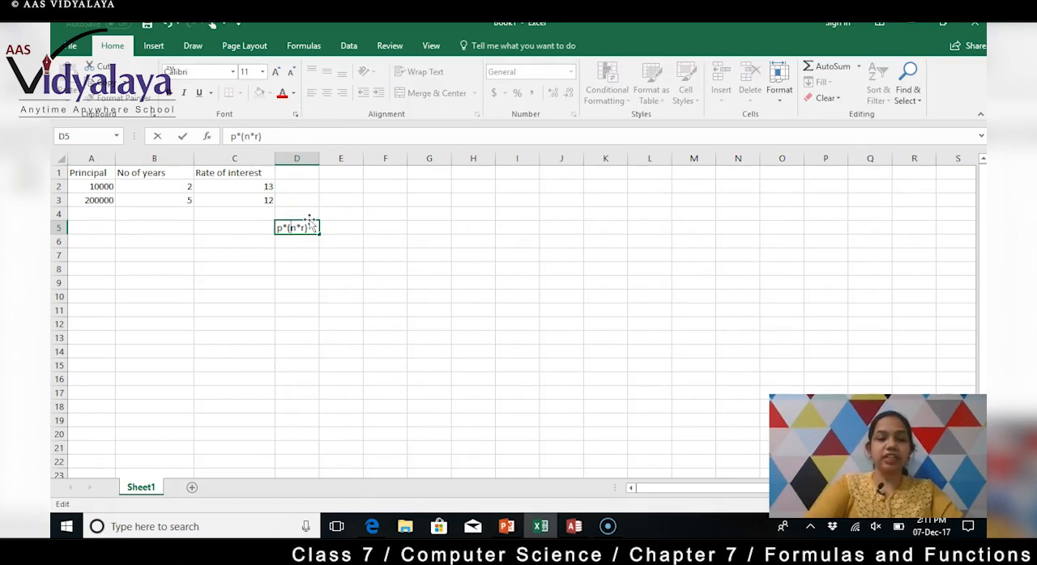
{"action": "key", "text": "BackSpace"}
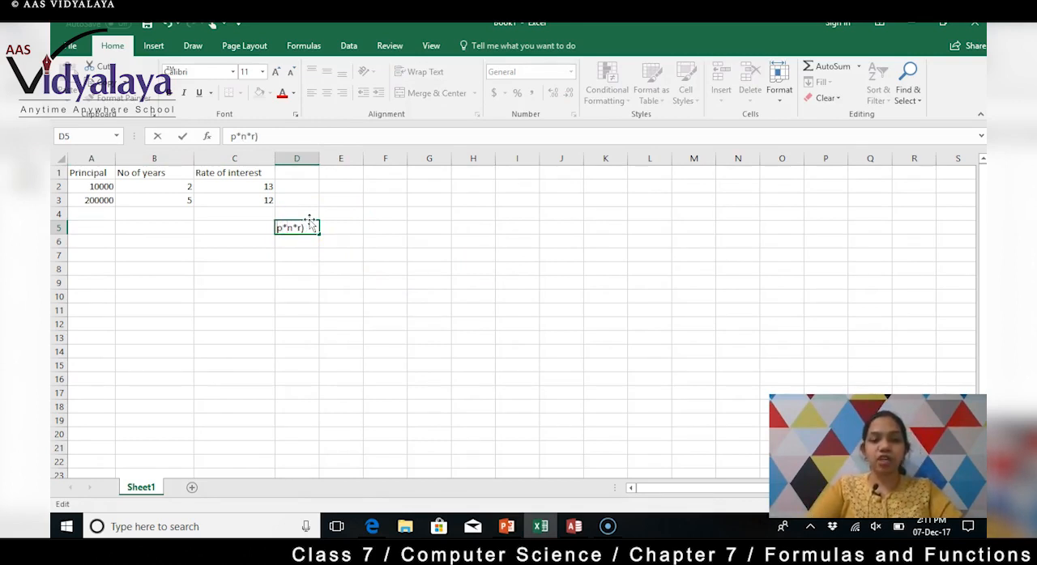
{"action": "type", "text": "("}
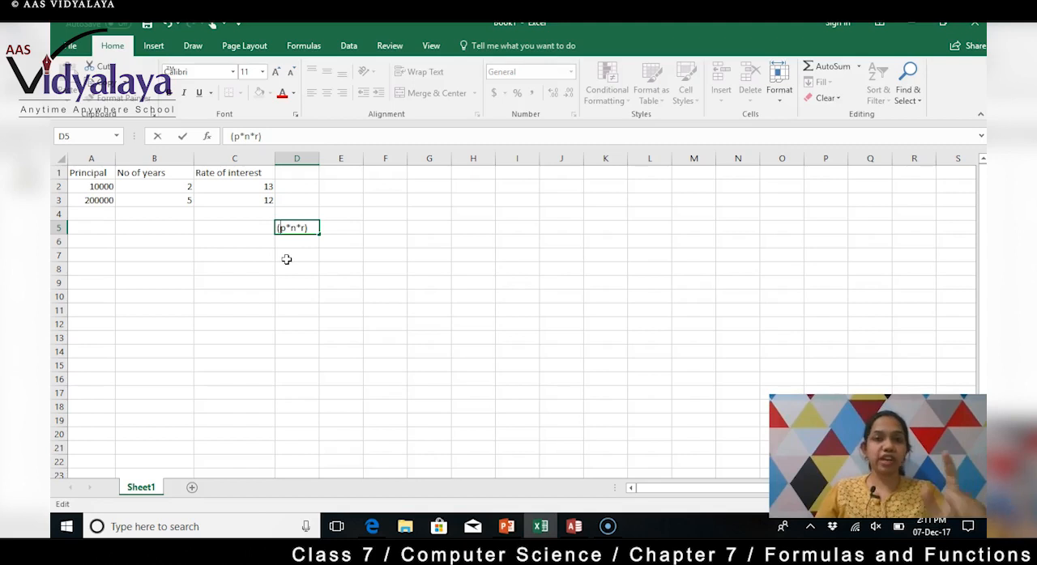
Step: Append /100 to the note in cell D5, completing it as (p*n*r)/100
{"action": "left_click", "coordinate": [311, 228]}
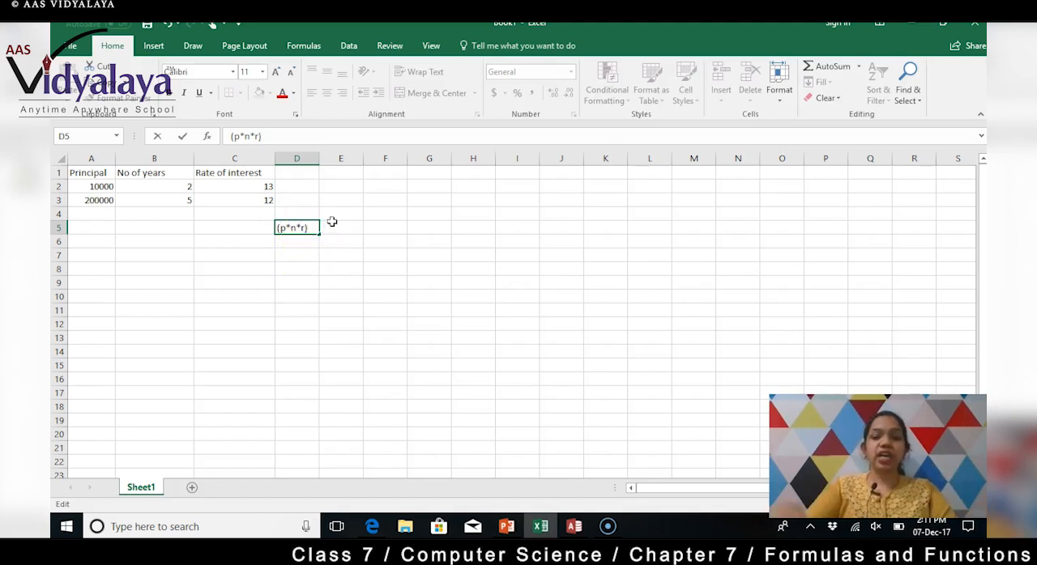
{"action": "type", "text": "/100"}
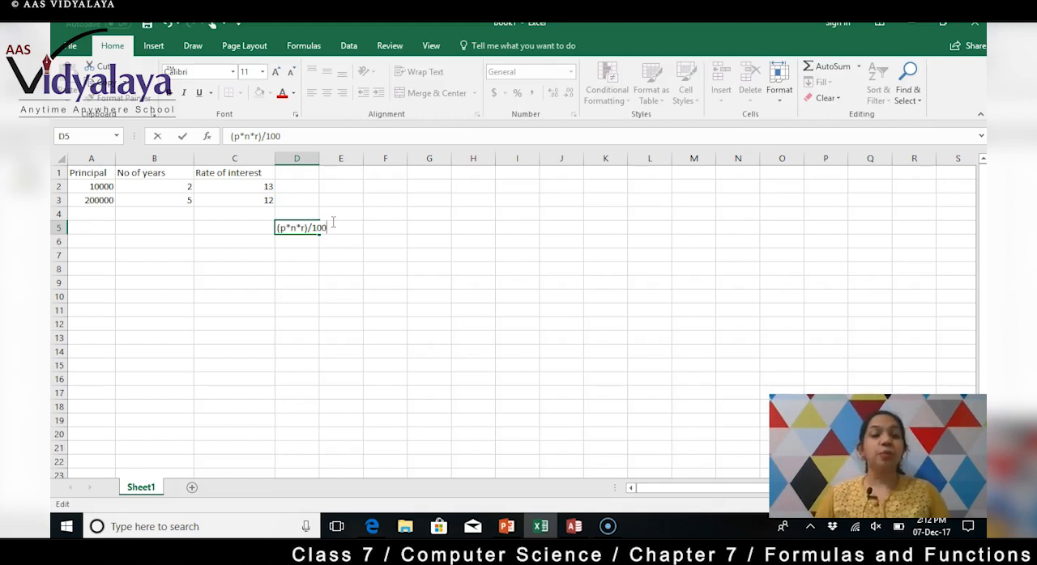
{"action": "left_click", "coordinate": [332, 223]}
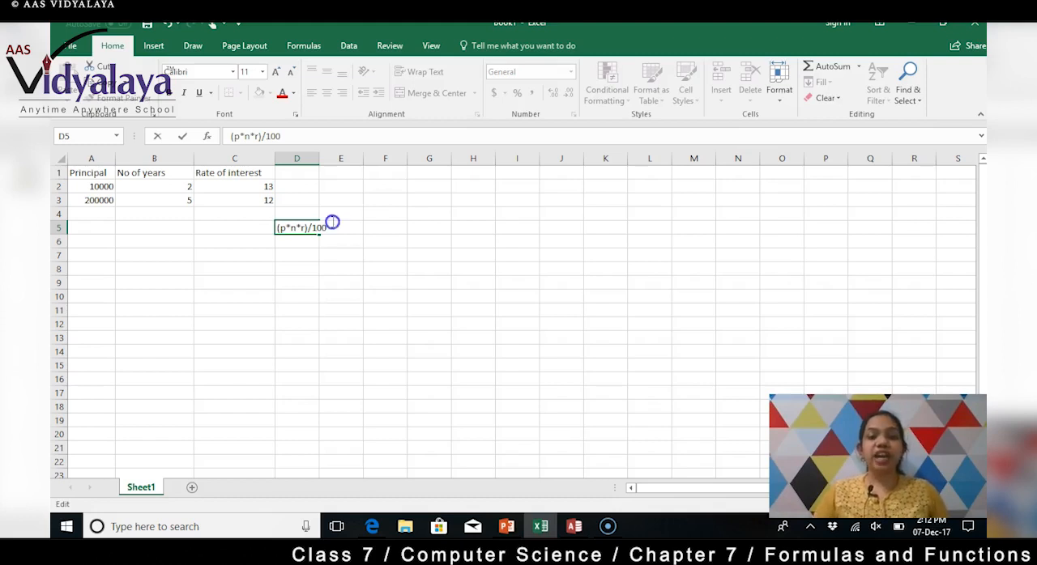
{"action": "left_click", "coordinate": [179, 221]}
Step: Review the principal, number of years and rate of interest cells that the formula has to reference
{"action": "left_click", "coordinate": [244, 285]}
{"action": "left_click", "coordinate": [170, 184]}
{"action": "left_click", "coordinate": [219, 183]}
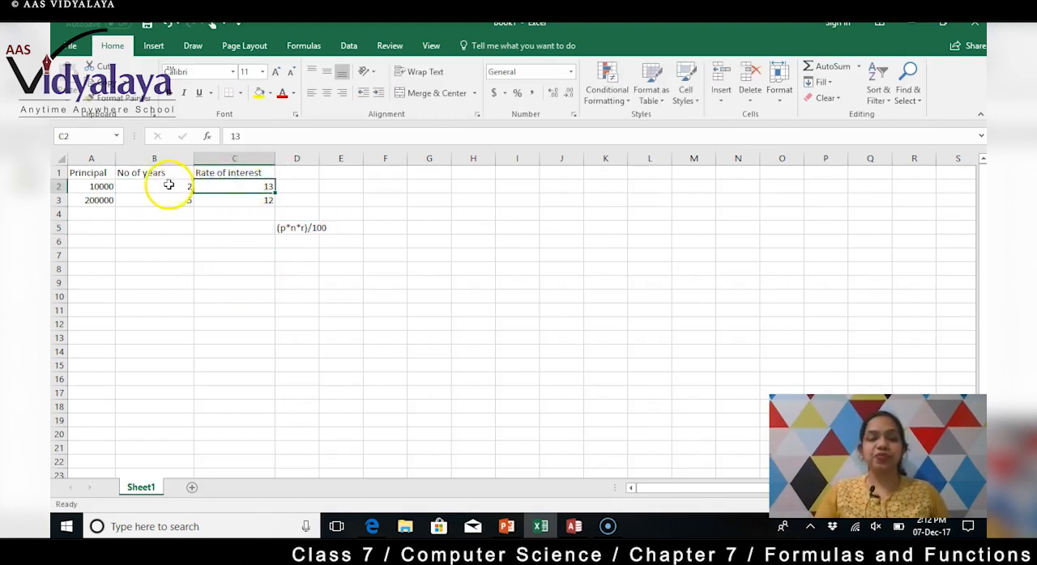
{"action": "left_click", "coordinate": [82, 187]}
{"action": "left_click", "coordinate": [162, 192]}
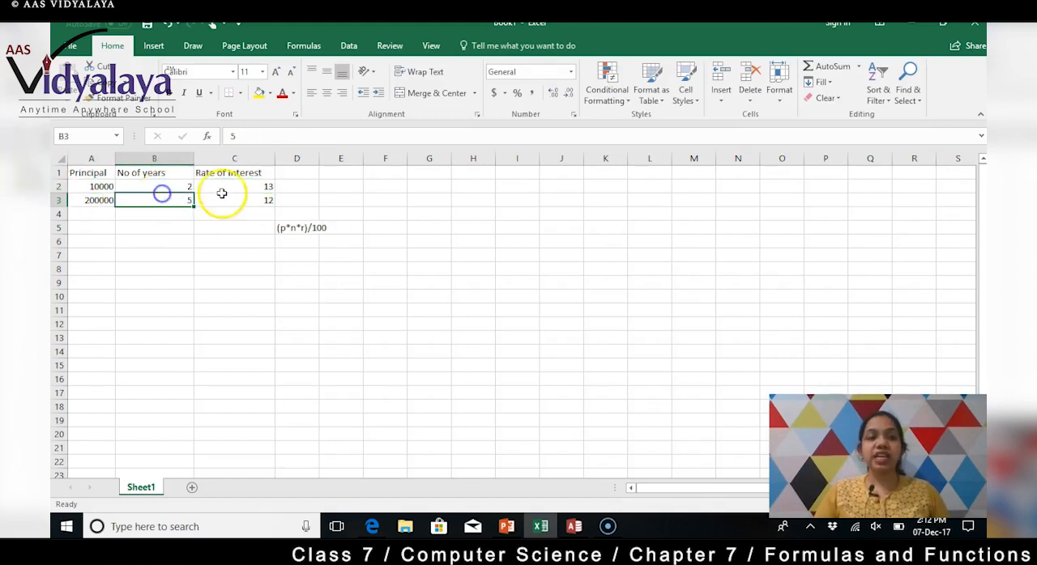
{"action": "left_click", "coordinate": [229, 186]}
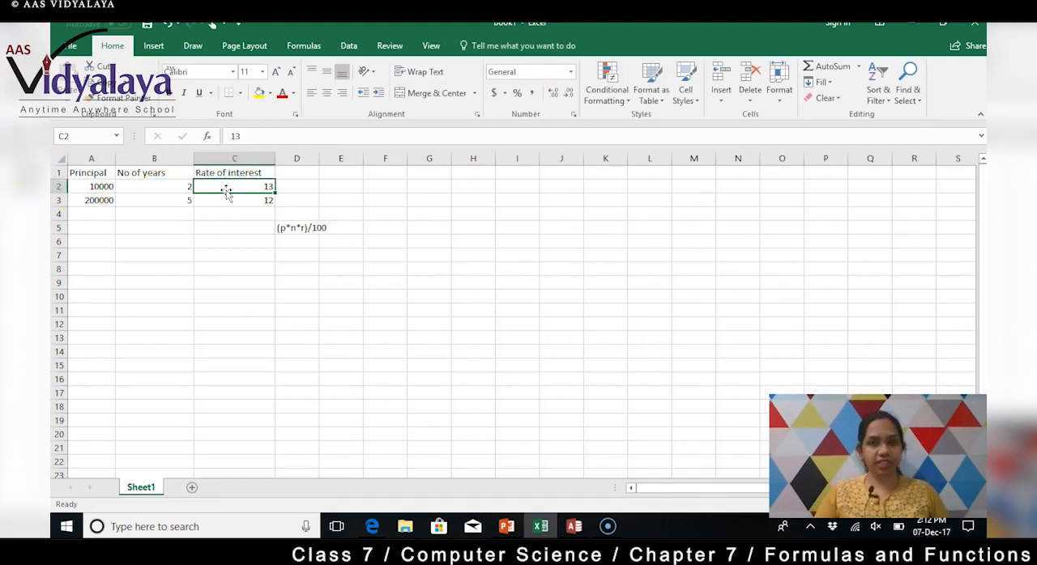
{"action": "left_click", "coordinate": [98, 187]}
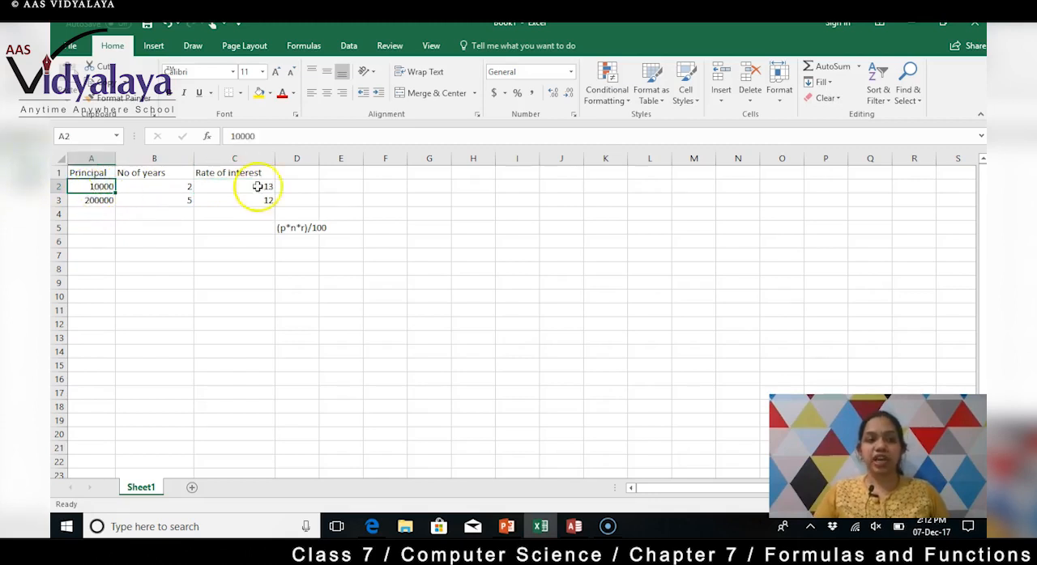
Step: Enter the heading Simple interest in cell D1
{"action": "left_click", "coordinate": [304, 186]}
{"action": "left_click", "coordinate": [303, 171]}
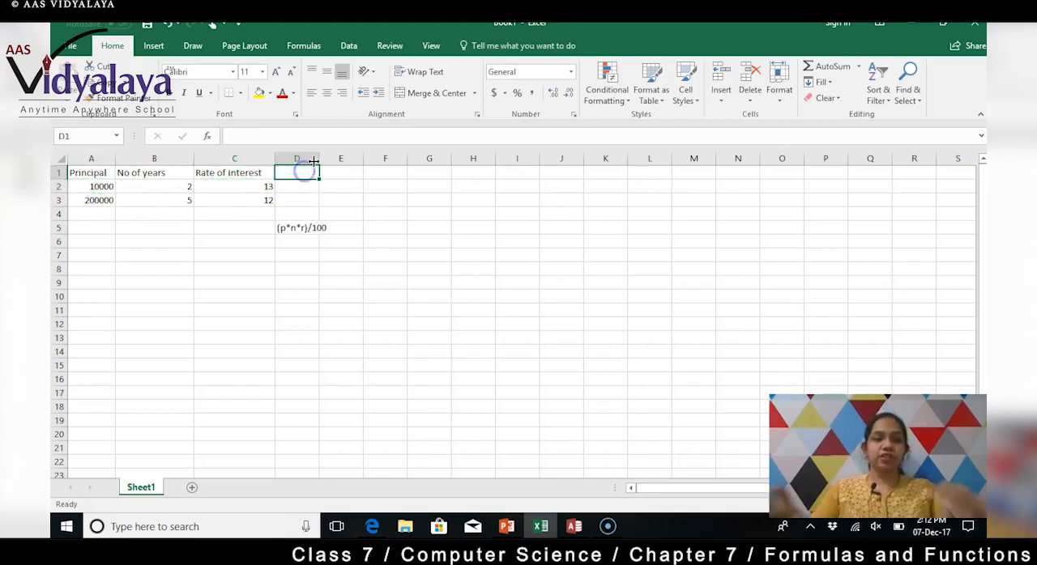
{"action": "type", "text": "Simpl"}
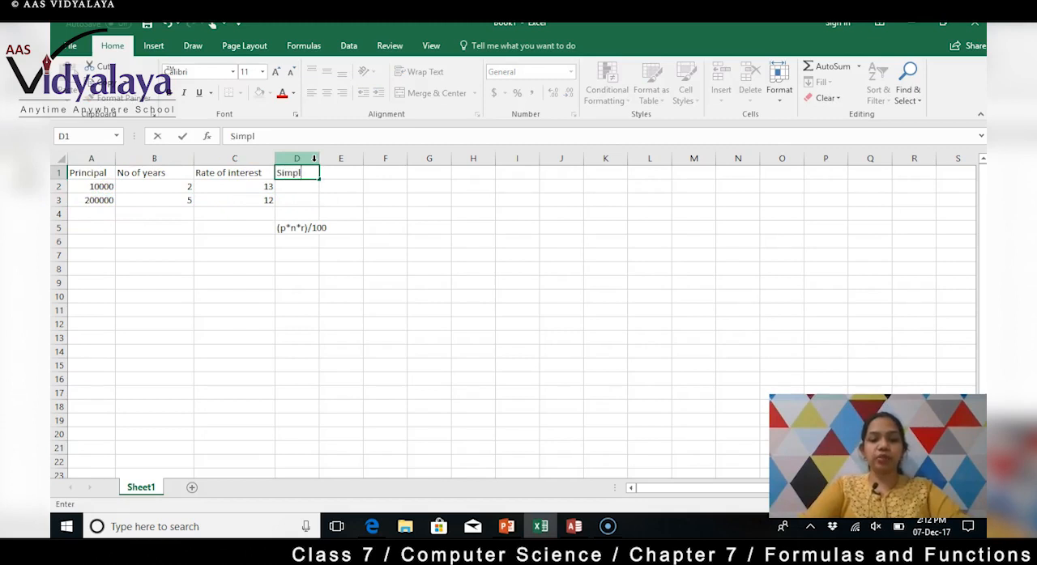
{"action": "type", "text": "e interest"}
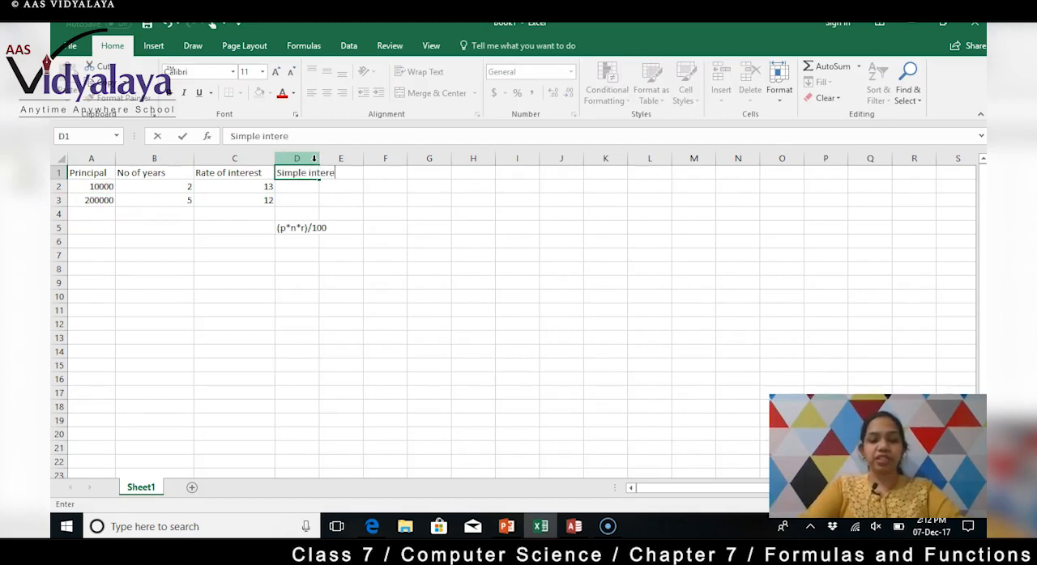
{"action": "left_click", "coordinate": [332, 204]}
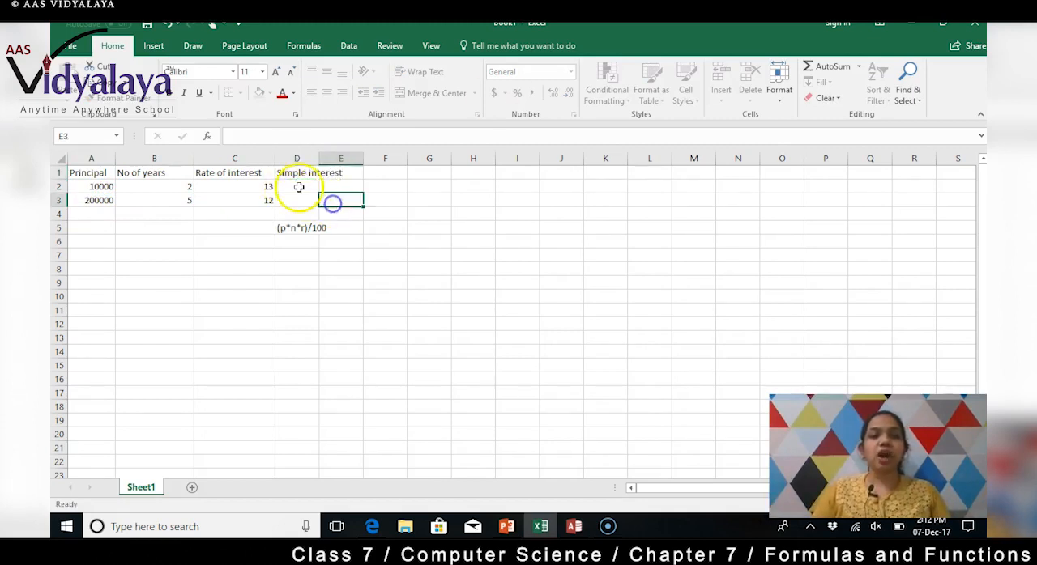
Step: Start a formula in cell D2 that multiplies principal, years and rate from row 2: =A2*B2*C2
{"action": "left_click", "coordinate": [303, 184]}
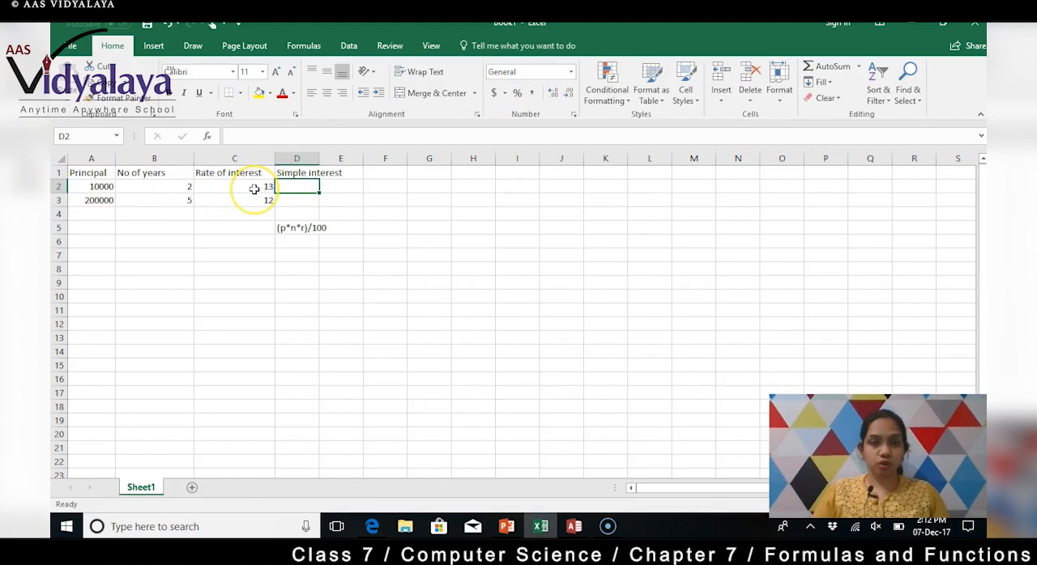
{"action": "left_click", "coordinate": [263, 134]}
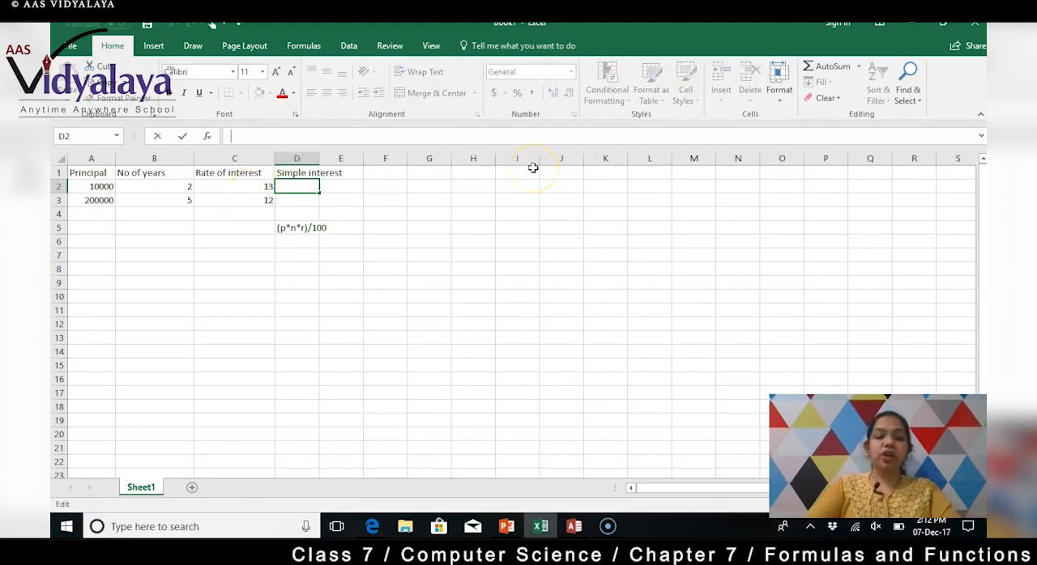
{"action": "type", "text": "="}
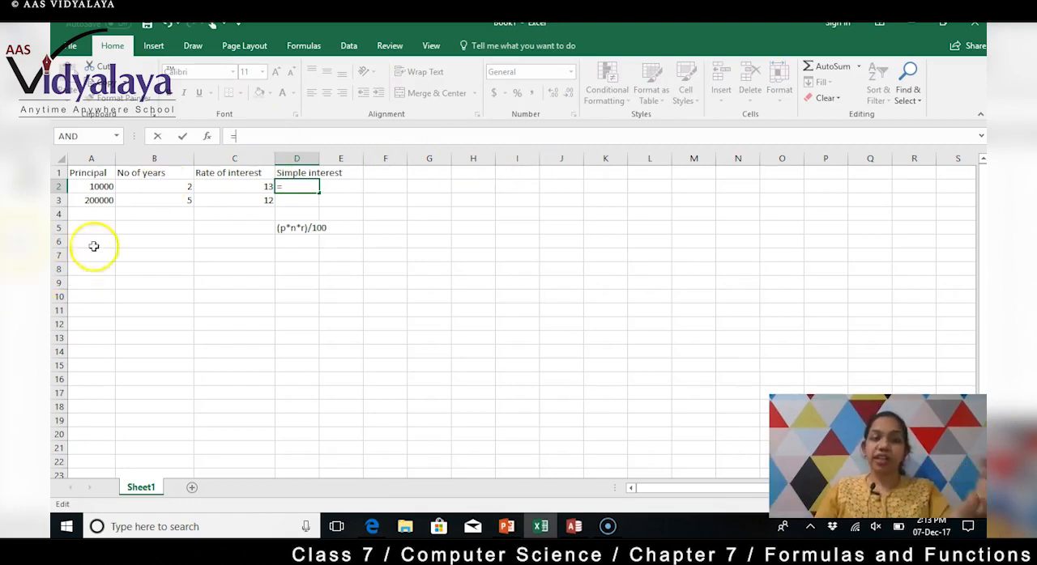
{"action": "left_click", "coordinate": [102, 187]}
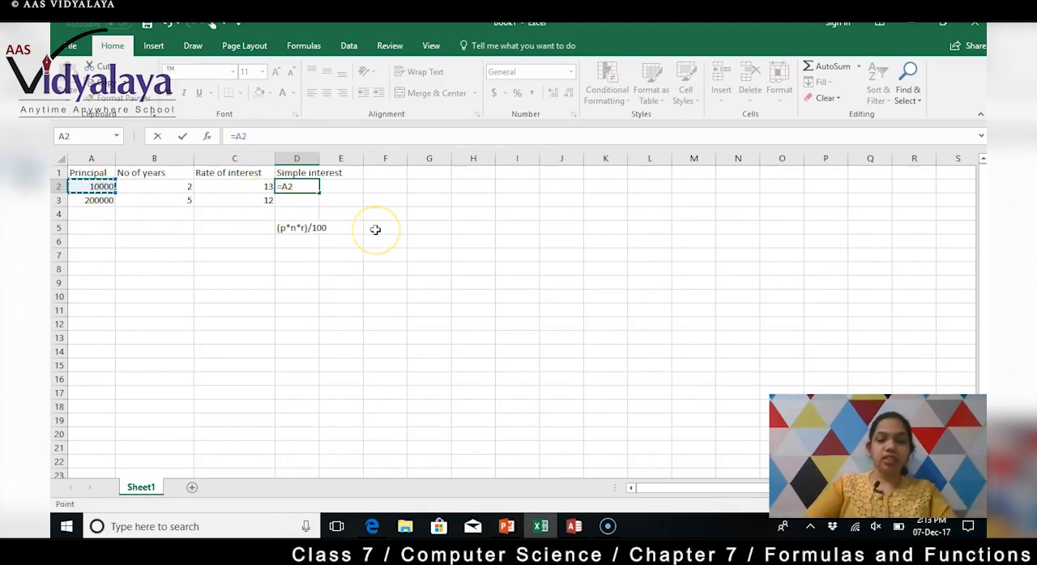
{"action": "type", "text": "*"}
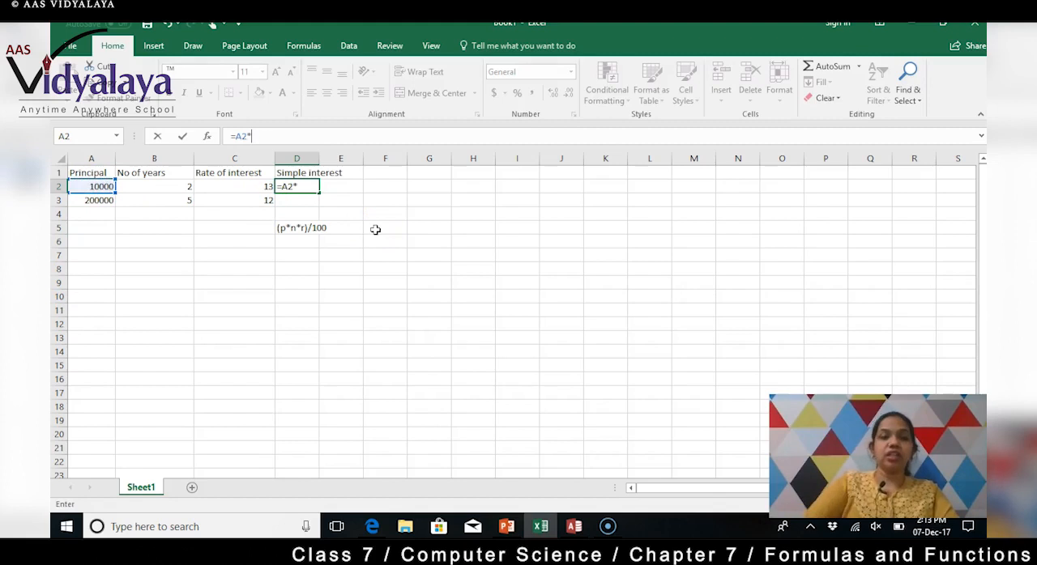
{"action": "left_click", "coordinate": [151, 188]}
{"action": "left_click", "coordinate": [151, 188]}
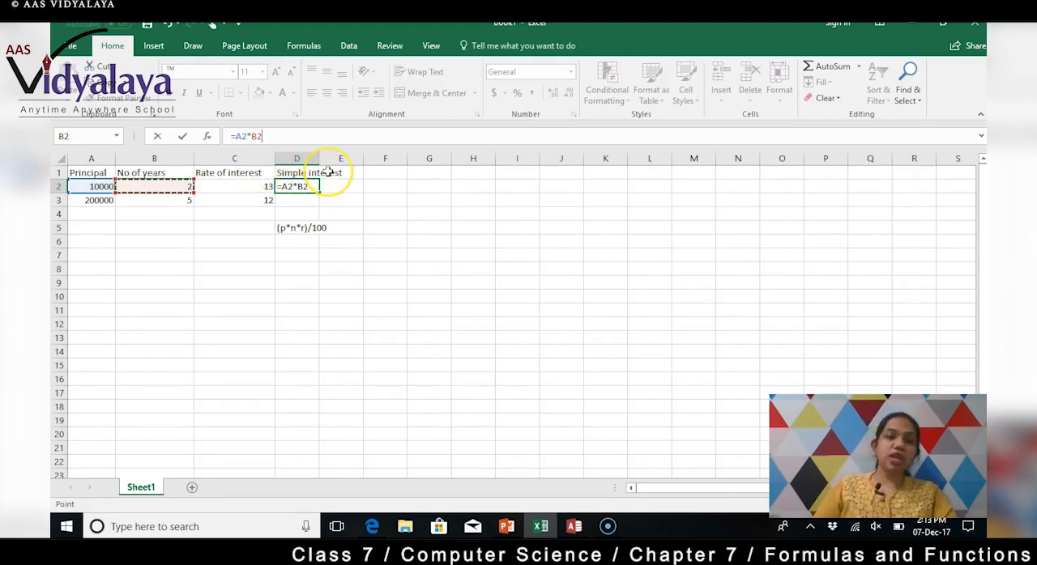
{"action": "type", "text": "*"}
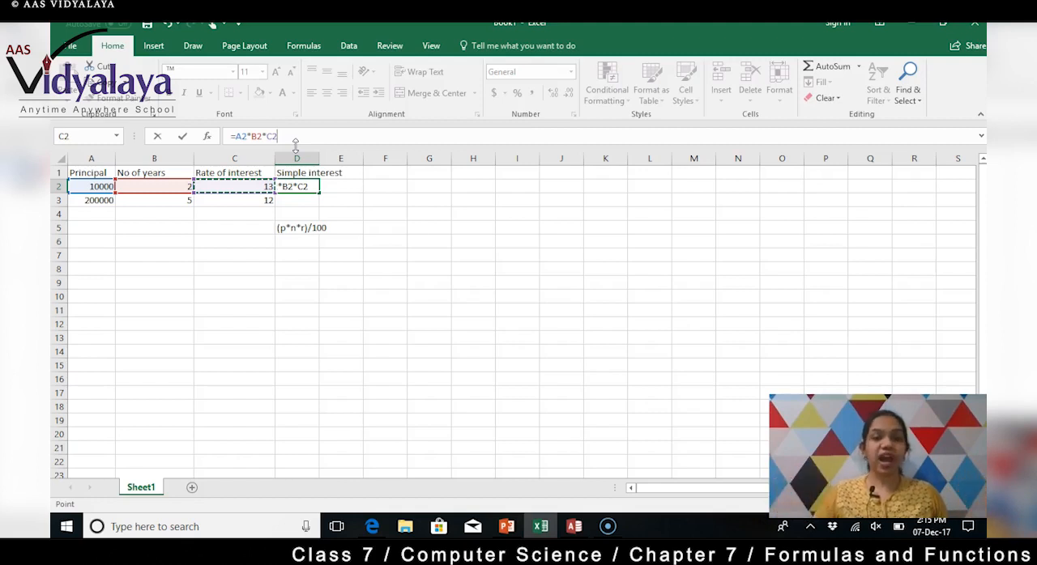
Step: Enclose the product in parentheses and divide it by 100, entering =(A2*B2*C2)/100 in cell D2
{"action": "type", "text": ")"}
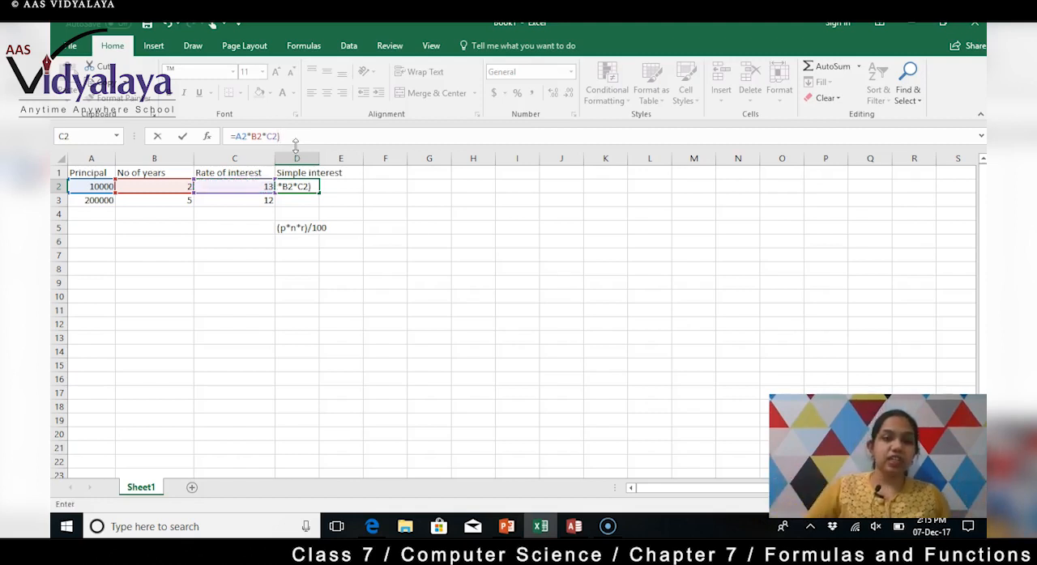
{"action": "left_click", "coordinate": [235, 136]}
{"action": "type", "text": "("}
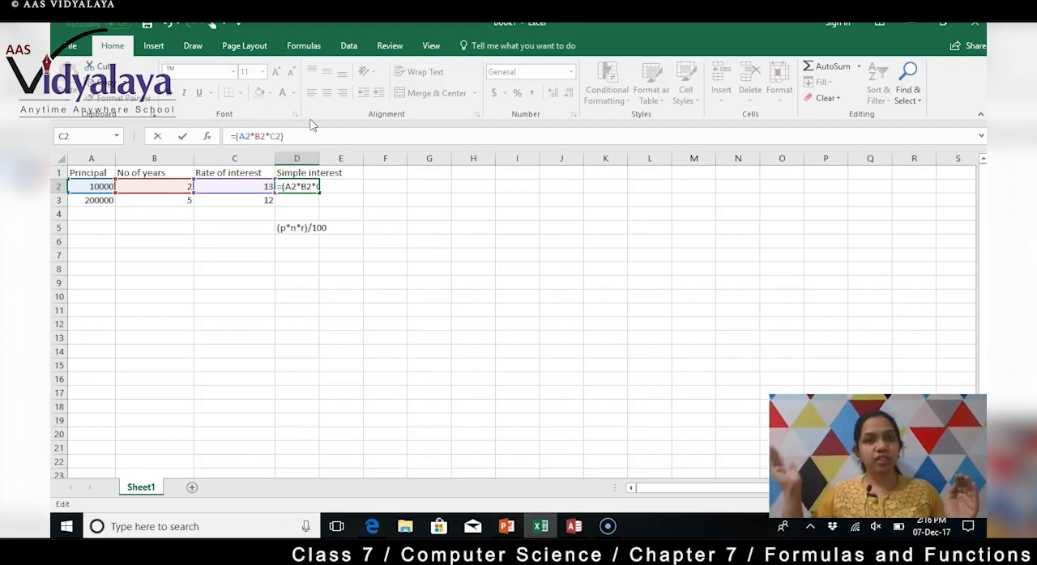
{"action": "left_click", "coordinate": [302, 136]}
{"action": "type", "text": "/100"}
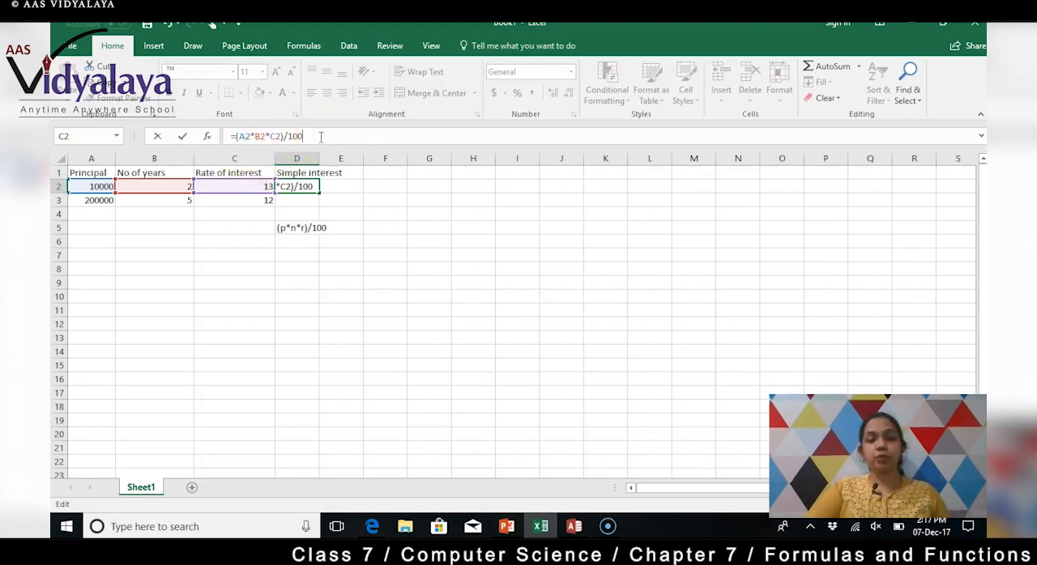
{"action": "key", "text": "Return"}
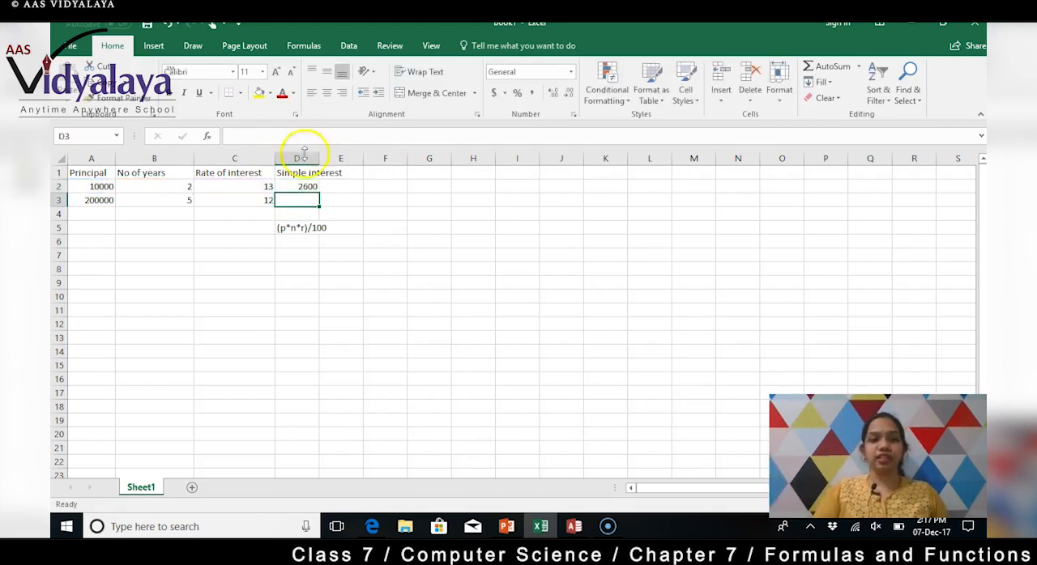
Step: Fill the simple interest formula from cell D2 down to cell D3
{"action": "left_click", "coordinate": [308, 186]}
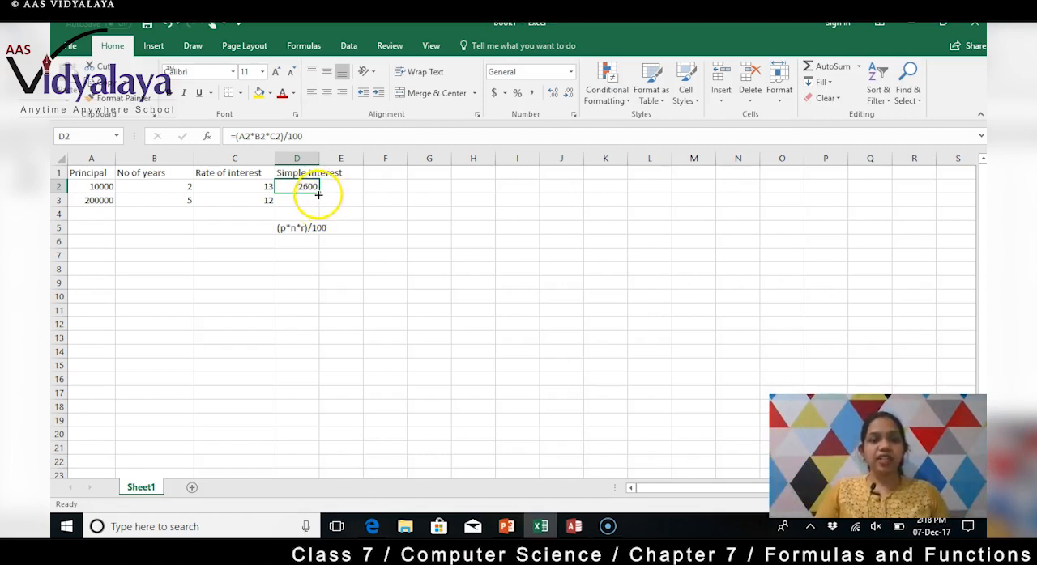
{"action": "left_click_drag", "start_coordinate": [319, 194], "coordinate": [321, 212]}
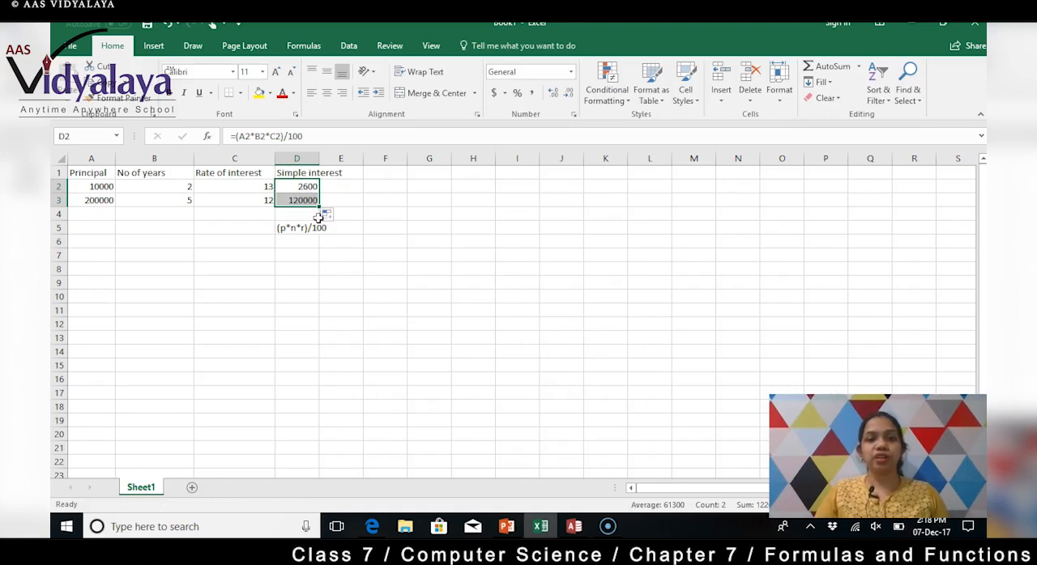
Step: Compare the simple interest formulas in cells D2 and D3 to examine how the copied cell references adjust by row
{"action": "left_click", "coordinate": [377, 187]}
{"action": "left_click", "coordinate": [301, 190]}
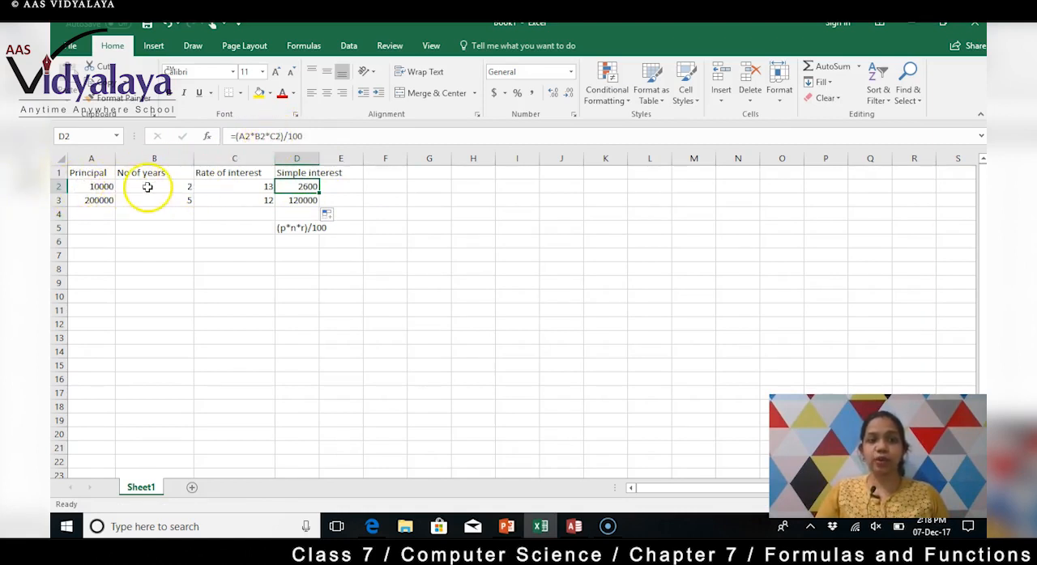
{"action": "left_click", "coordinate": [285, 201]}
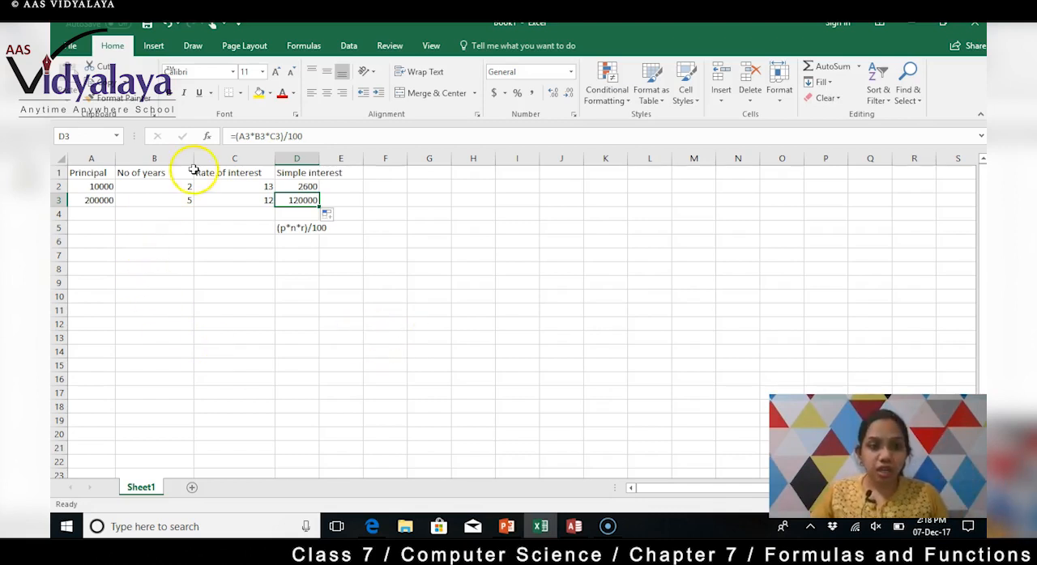
{"action": "left_click_drag", "start_coordinate": [255, 181], "coordinate": [314, 190]}
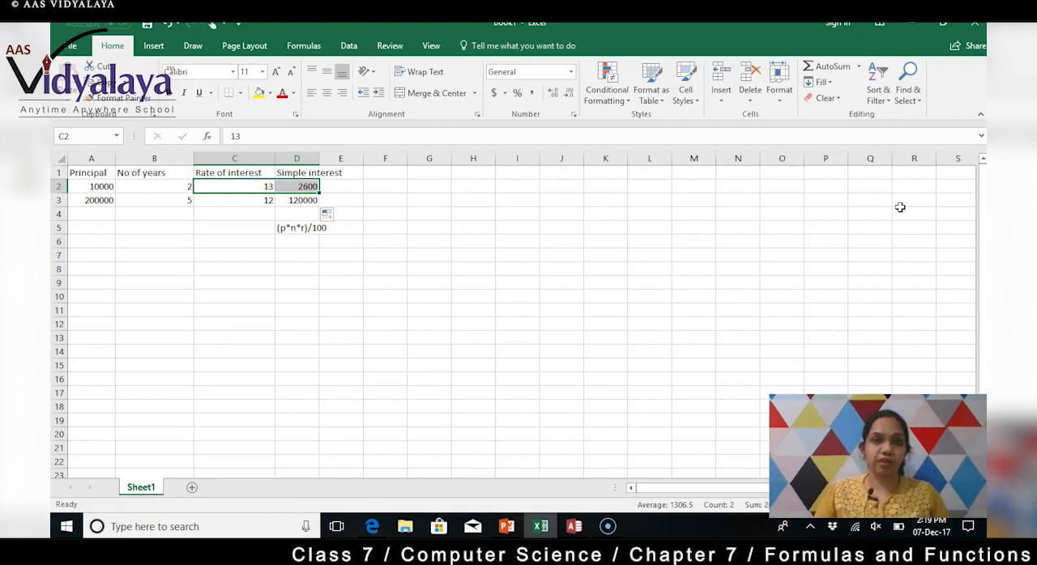
{"action": "left_click", "coordinate": [297, 202]}
{"action": "left_click", "coordinate": [301, 187]}
{"action": "left_click", "coordinate": [299, 201]}
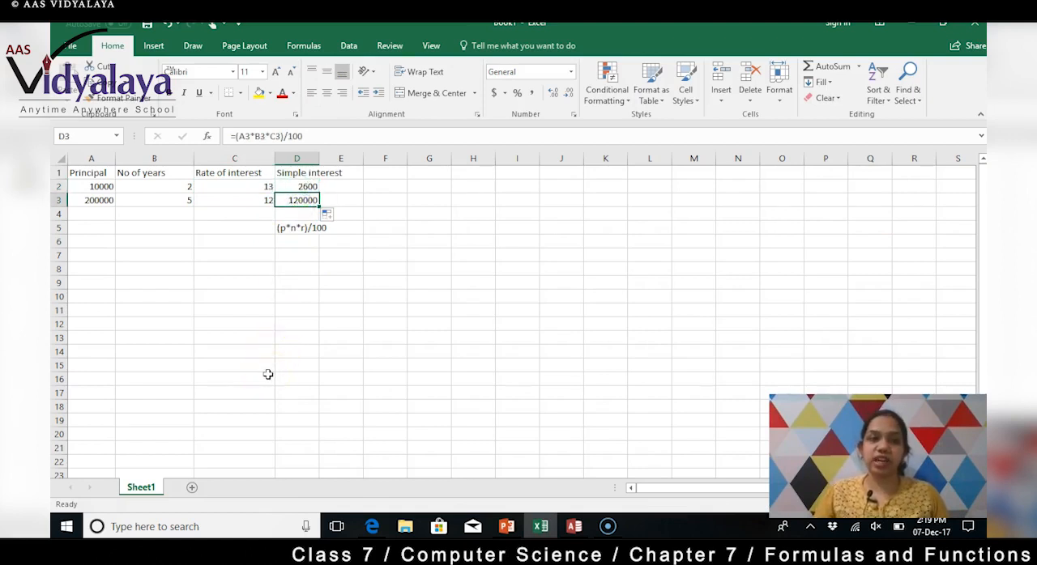
Step: Enter 3.14* in cell H3 as the beginning of a circle-area style calculation
{"action": "left_click", "coordinate": [453, 201]}
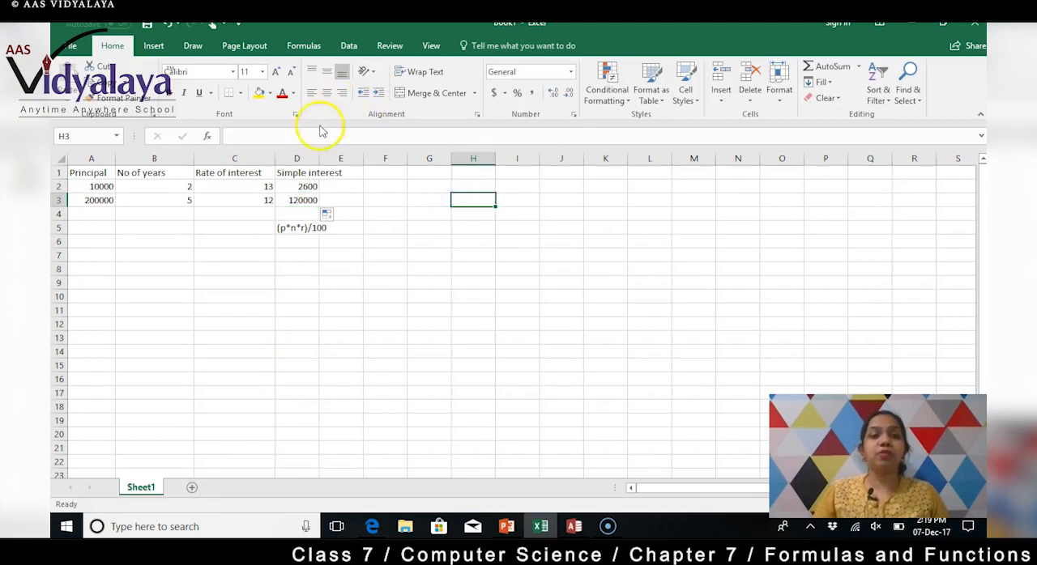
{"action": "left_click", "coordinate": [283, 138]}
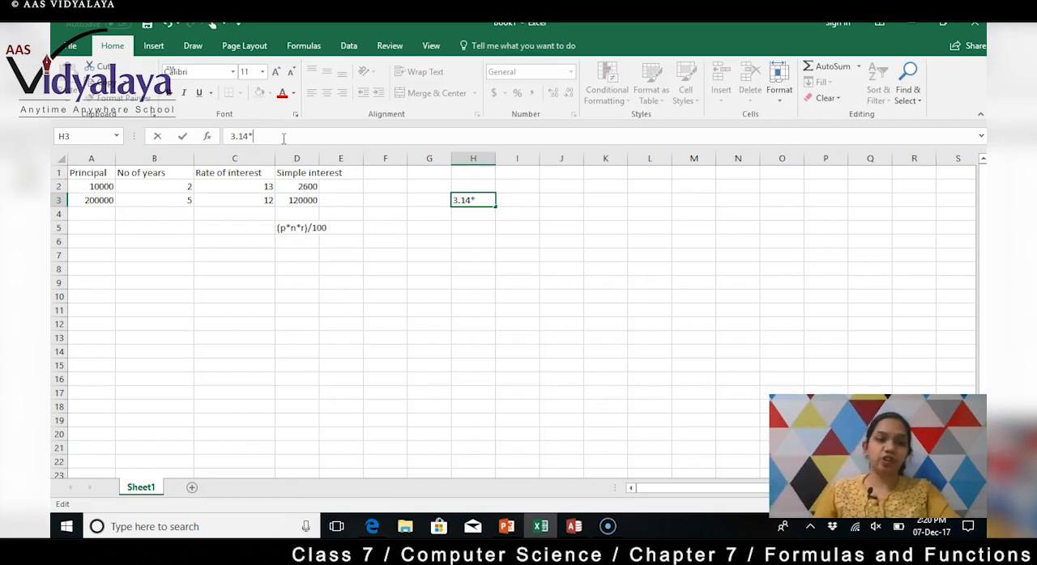
{"action": "left_click", "coordinate": [261, 186]}
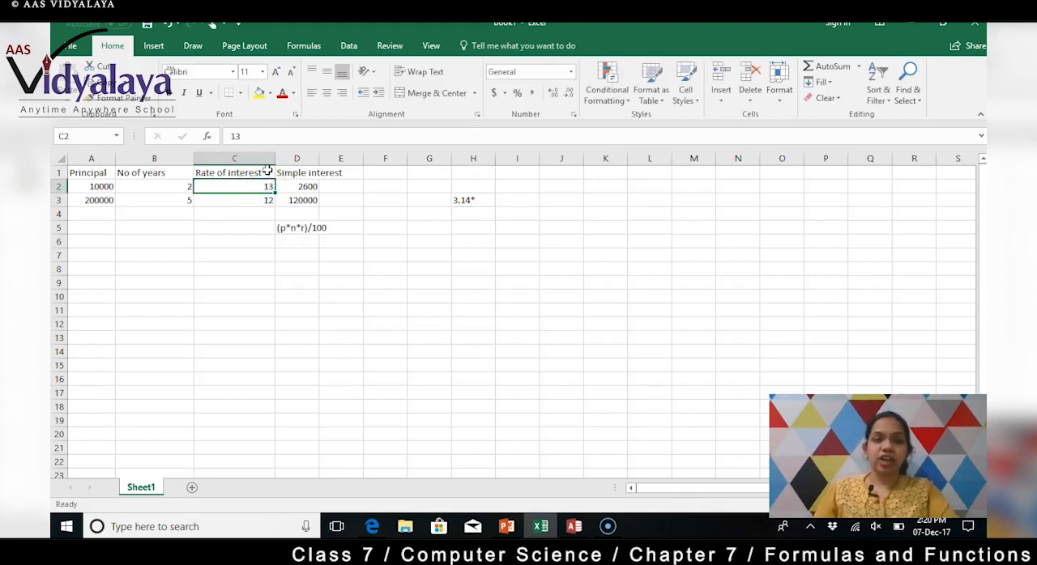
Step: Add an equals sign before 3.14* in cell H3 and remove the misplaced C2 reference, leaving =3.14*
{"action": "left_click", "coordinate": [464, 201]}
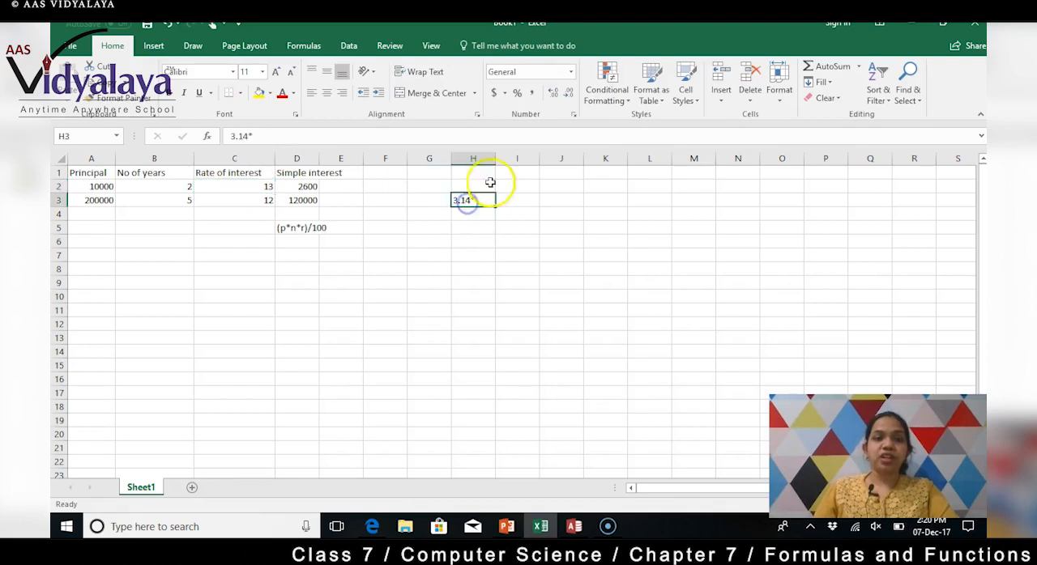
{"action": "left_click", "coordinate": [232, 136]}
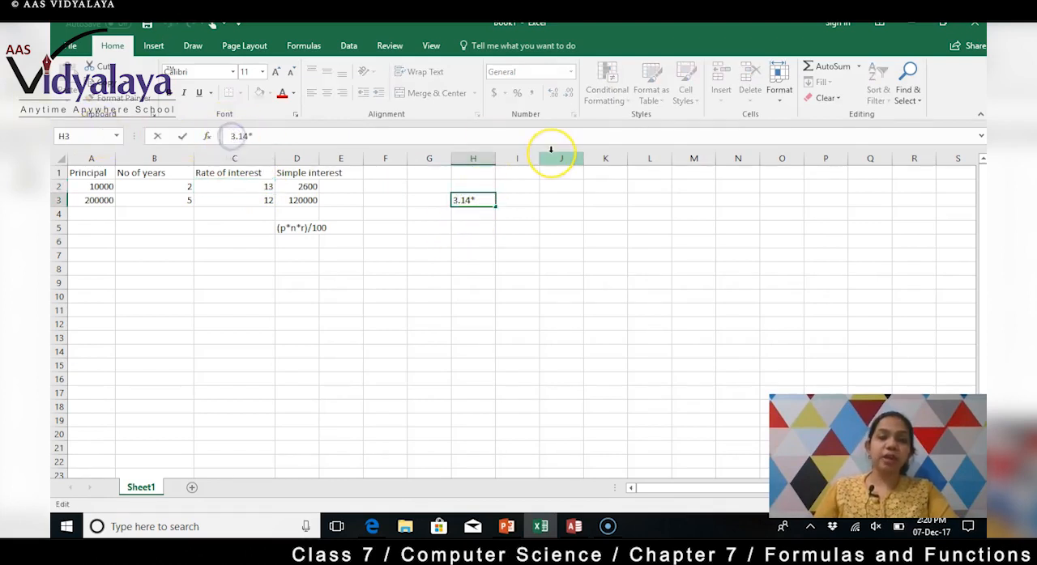
{"action": "type", "text": "="}
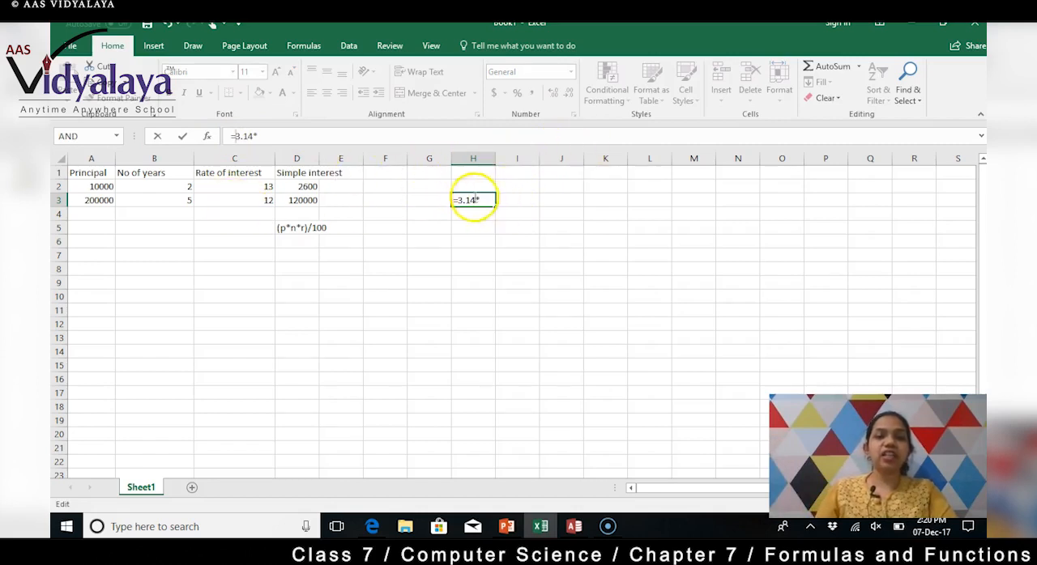
{"action": "left_click", "coordinate": [257, 186]}
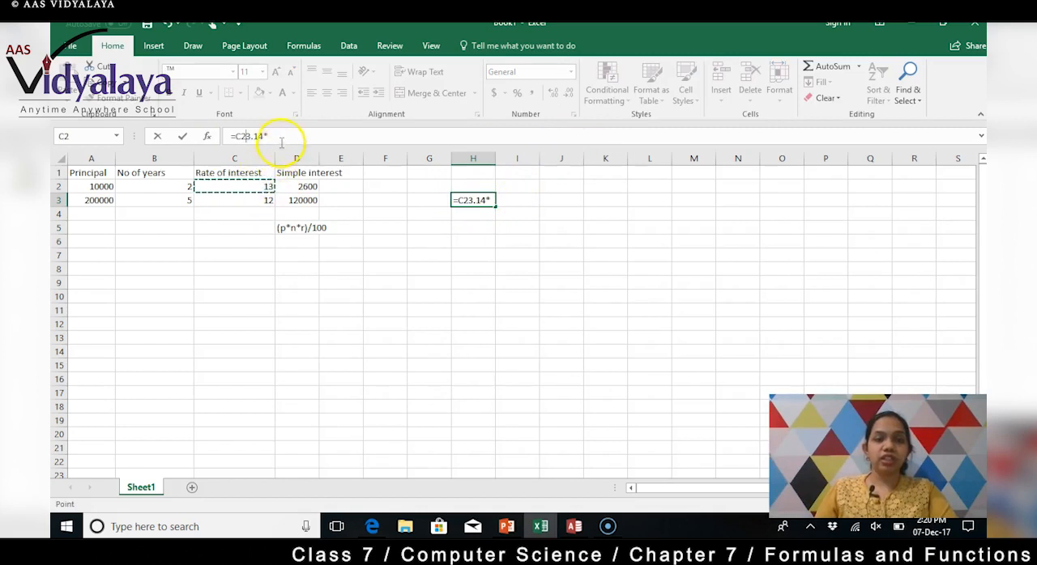
{"action": "left_click", "coordinate": [238, 135]}
{"action": "key", "text": "BackSpace"}
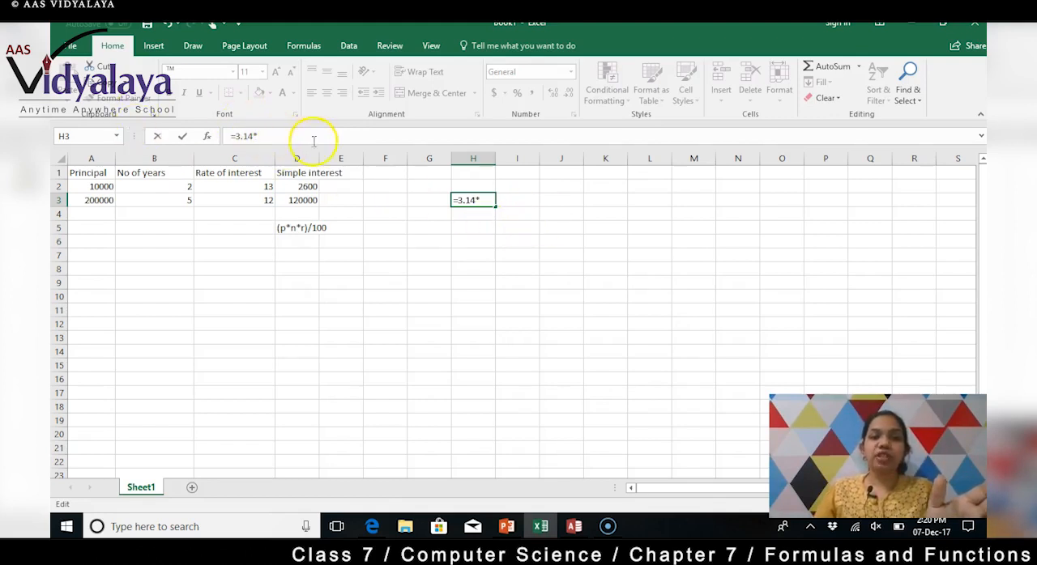
Step: Complete the formula in cell H3 so it multiplies 3.14 by C2 twice: =3.14*C2*C2
{"action": "left_click", "coordinate": [269, 186]}
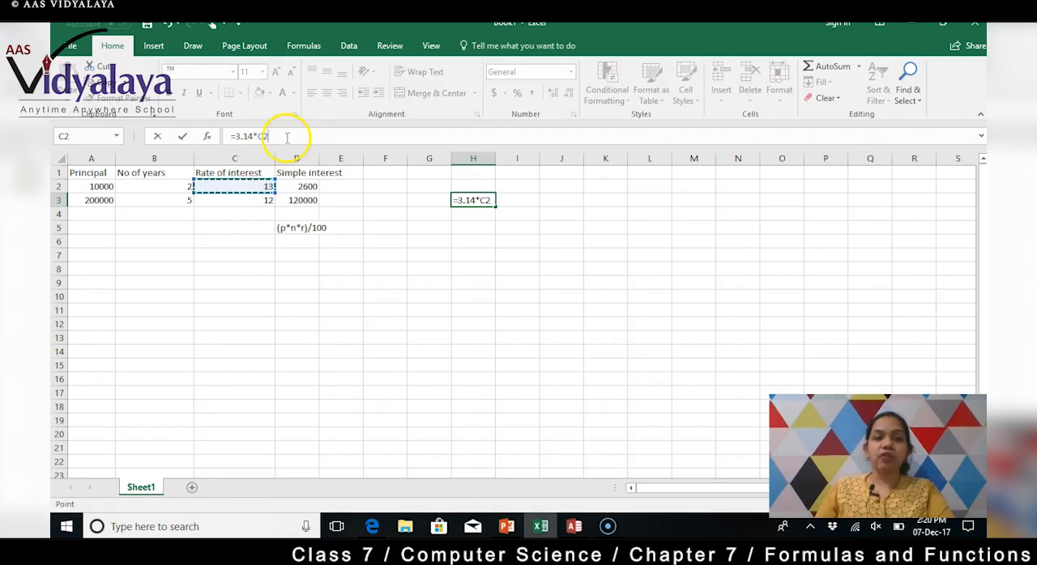
{"action": "type", "text": "*"}
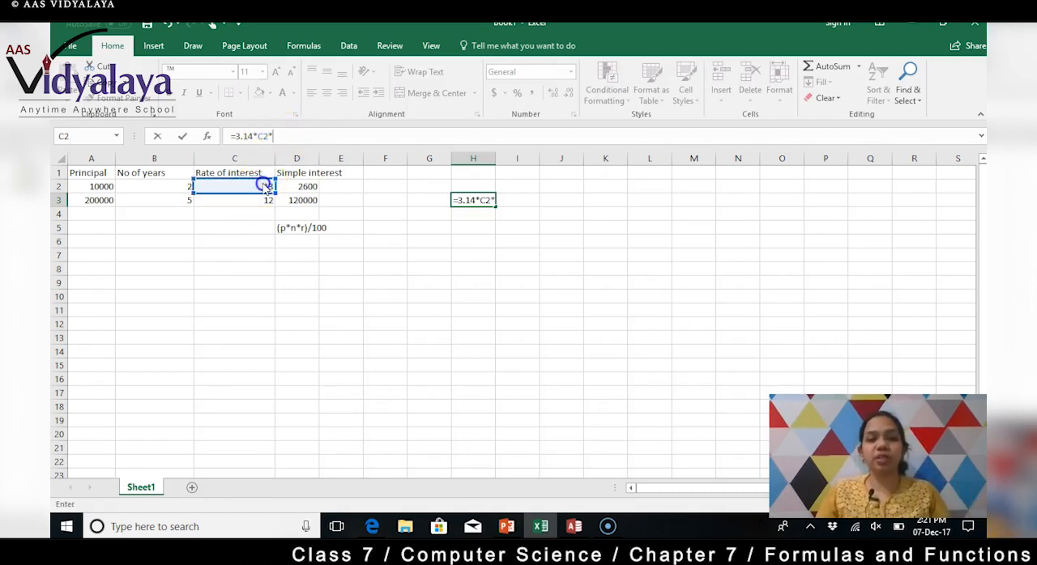
{"action": "left_click", "coordinate": [245, 186]}
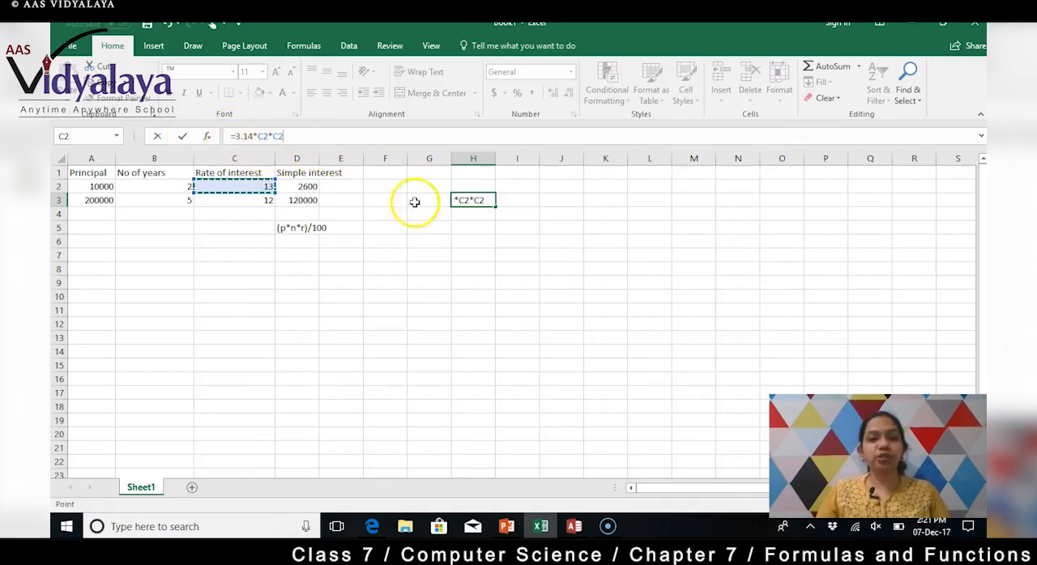
{"action": "key", "text": "Return"}
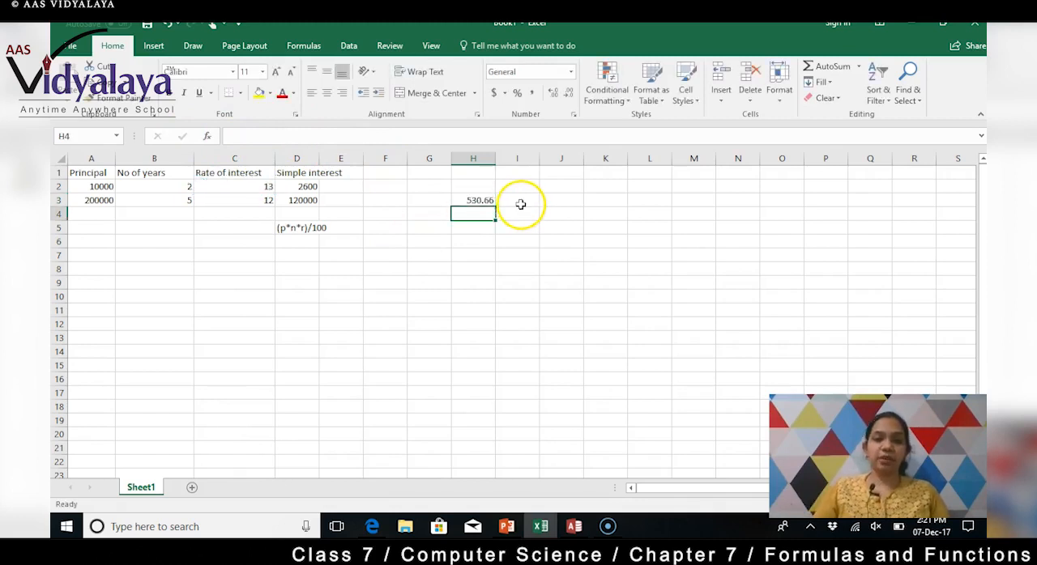
Step: Review the formula stored in cell H3, and minimize the workbook window to show the desktop
{"action": "left_click", "coordinate": [464, 200]}
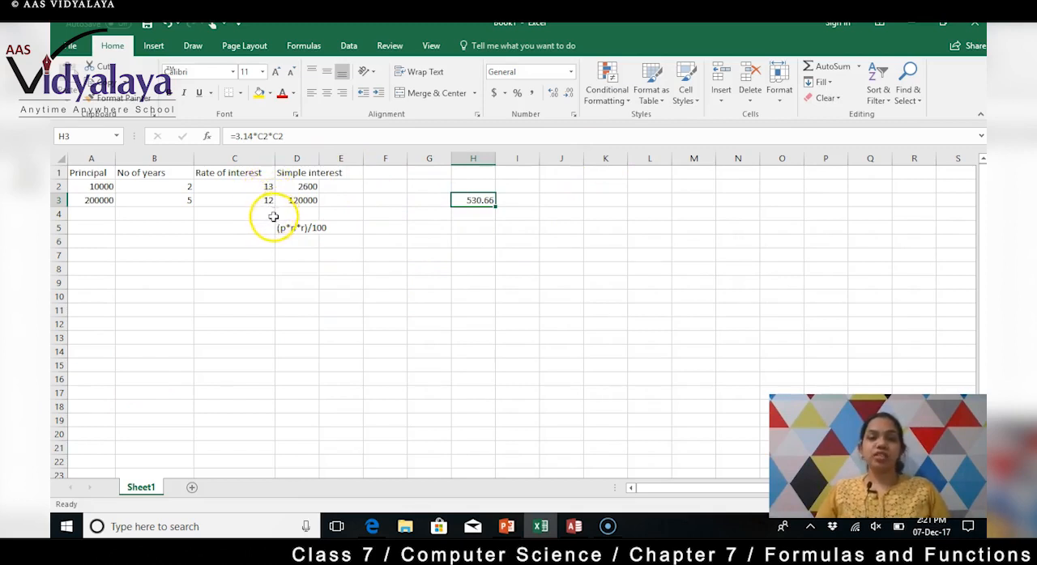
{"action": "left_click", "coordinate": [907, 29]}
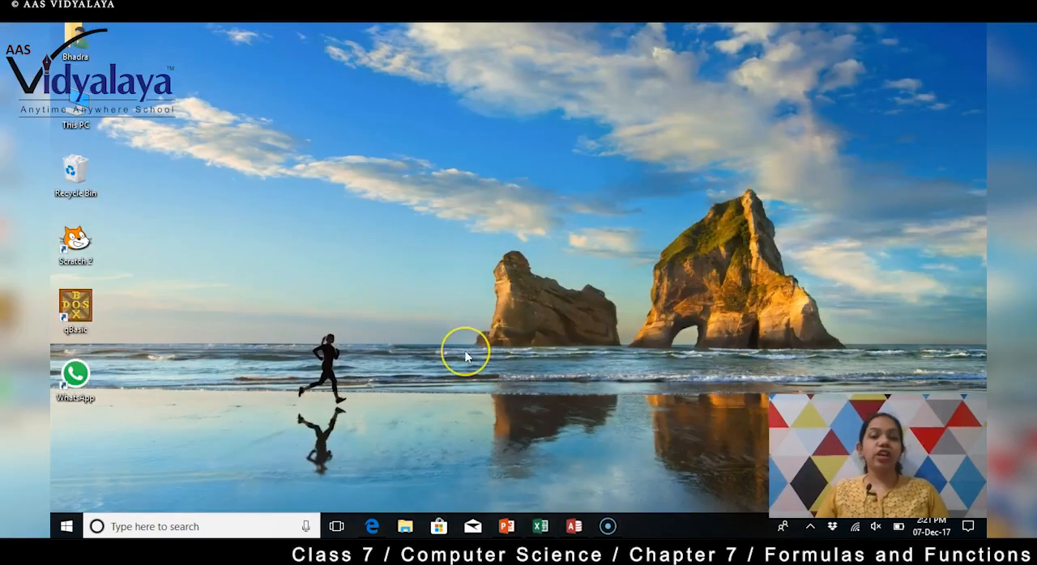